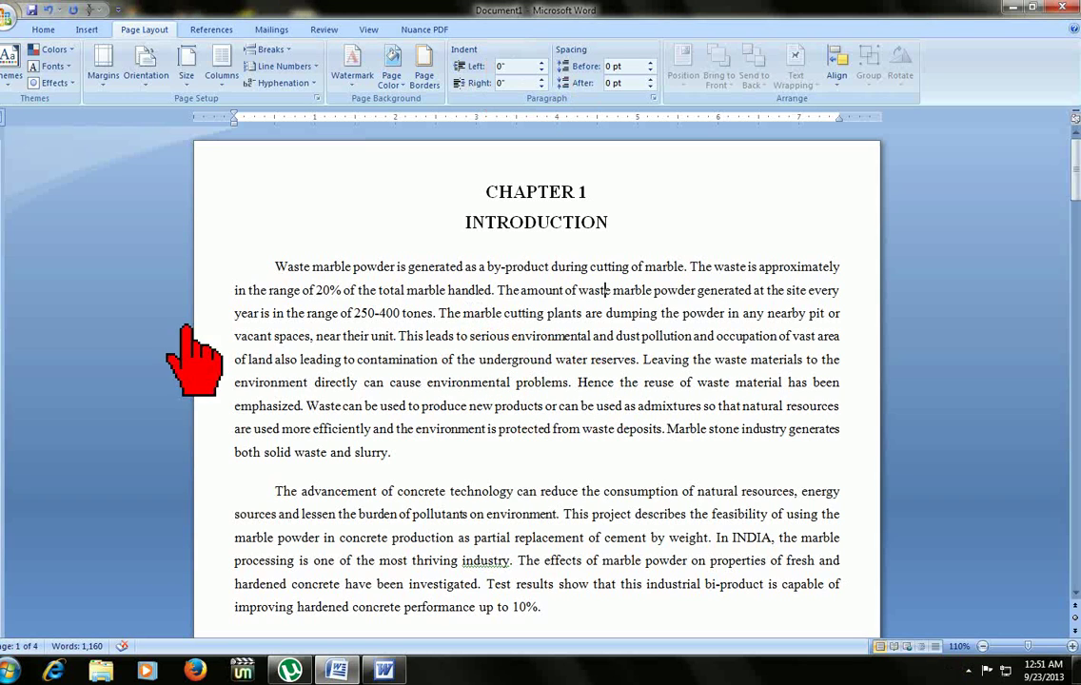
- Open the custom margin settings and set the top, bottom, left and right margins to 1 inch
left_click(43, 30)
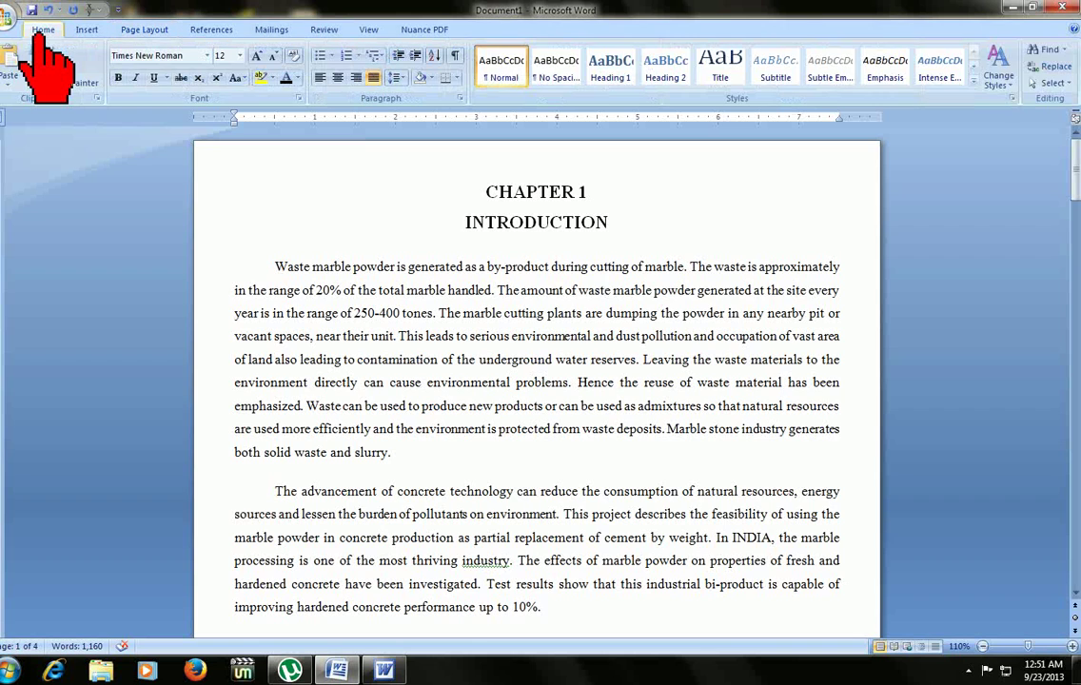
left_click(141, 32)
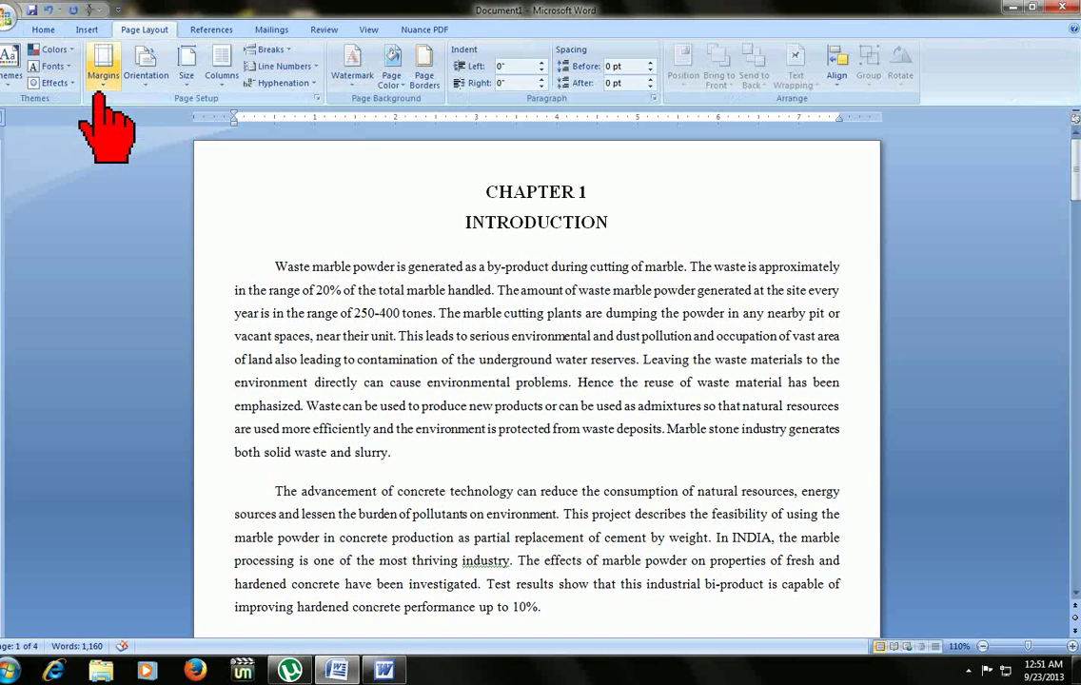
left_click(105, 64)
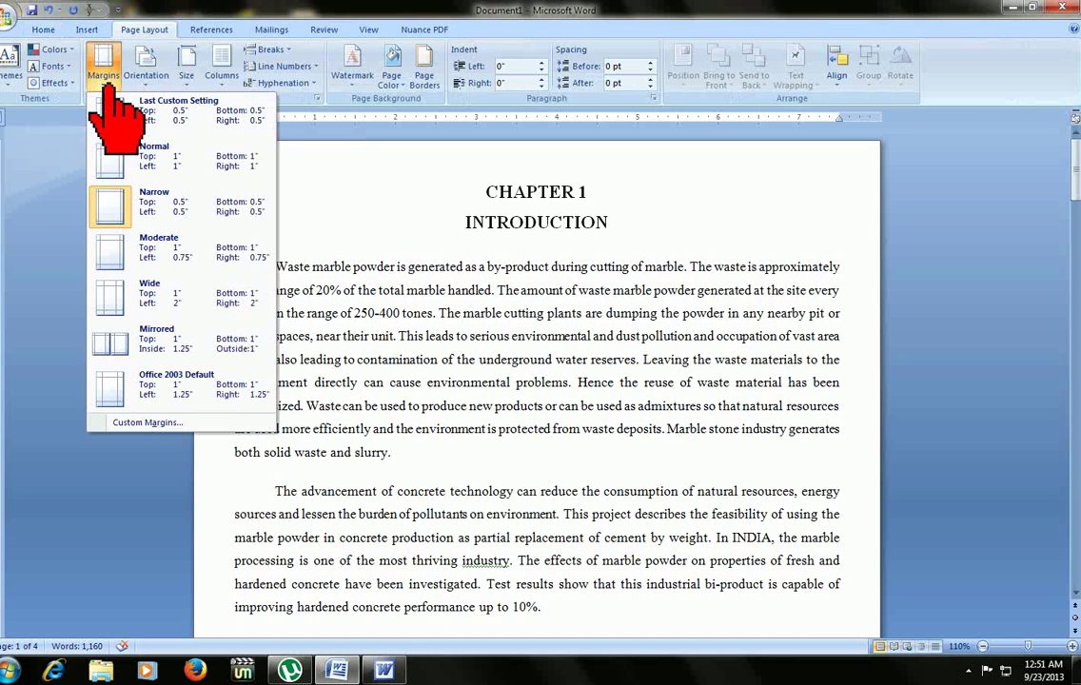
left_click(162, 423)
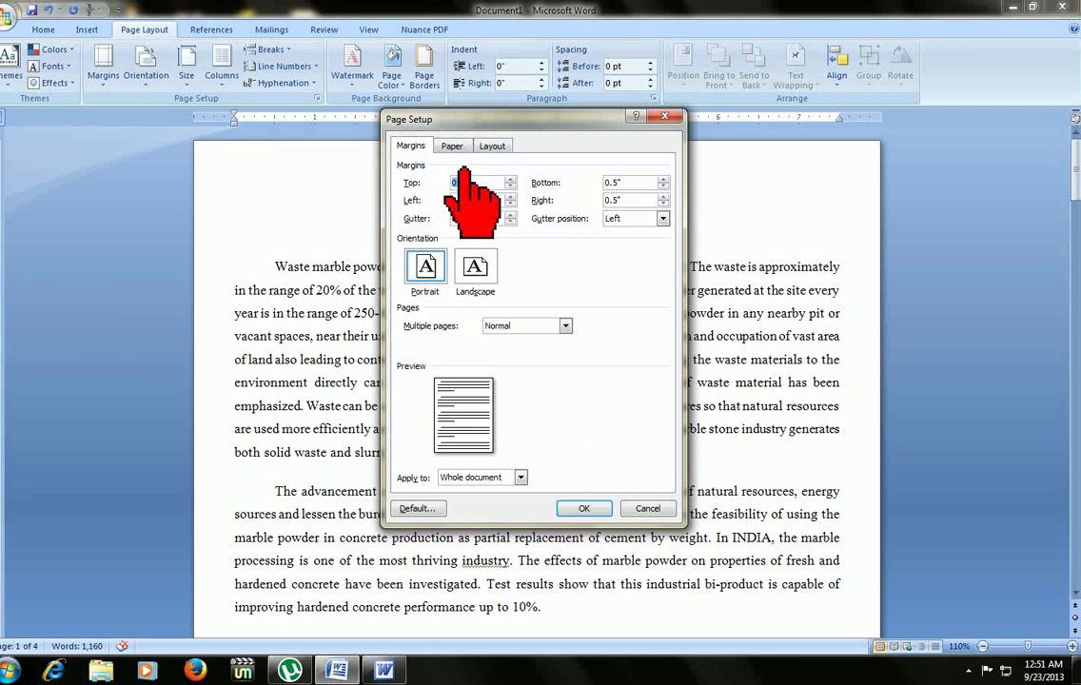
type("1")
key("Tab")
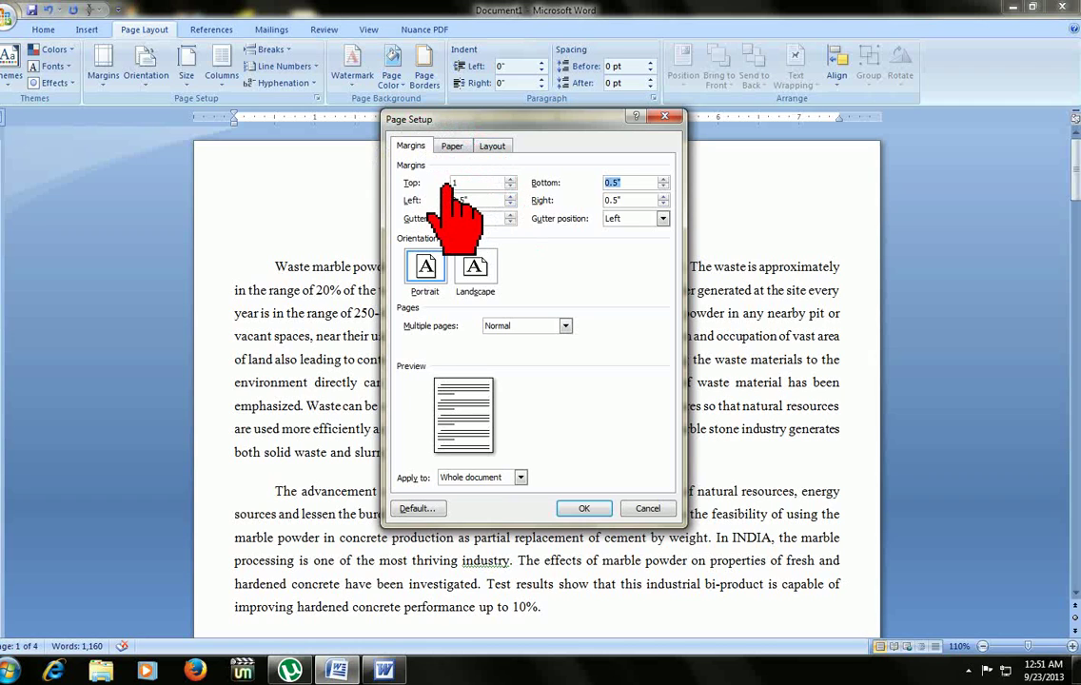
type("1")
key("Tab")
type("1")
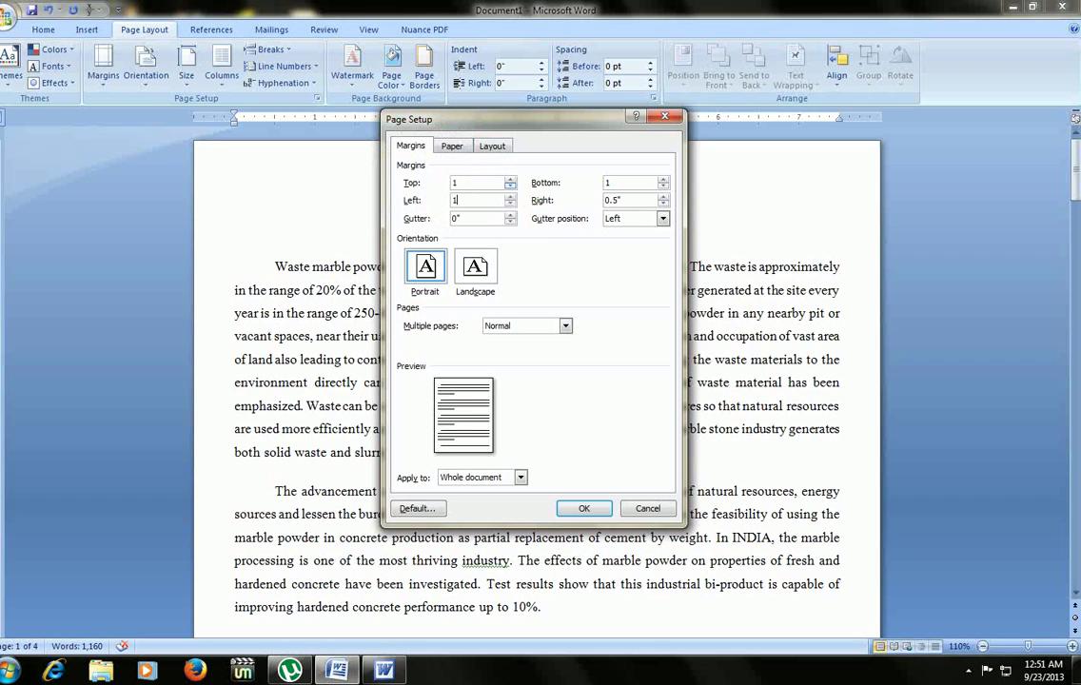
key("Tab")
type("1")
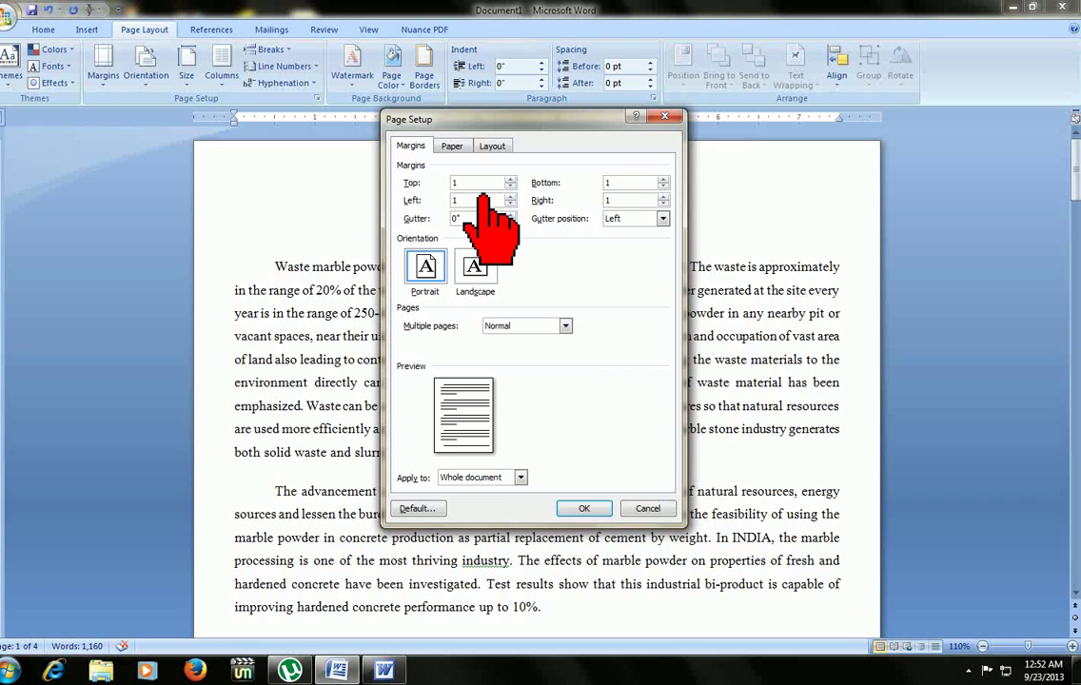
- Set the left margin to 1.5 inches and apply the new margins to the document
left_click(471, 201)
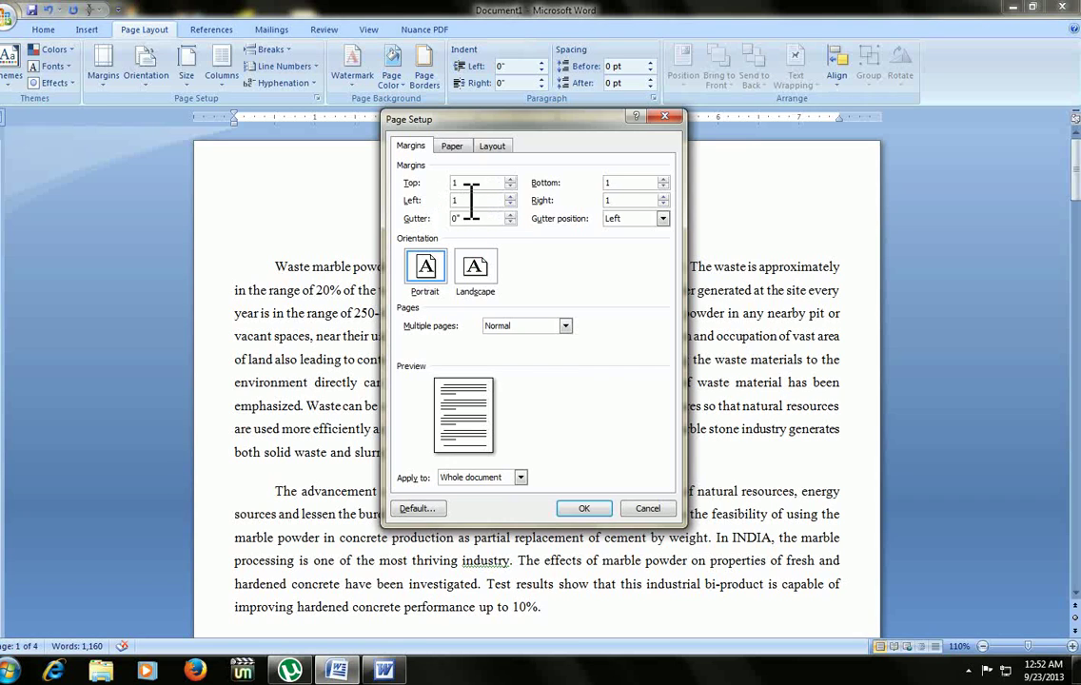
left_click(471, 202)
type(".5")
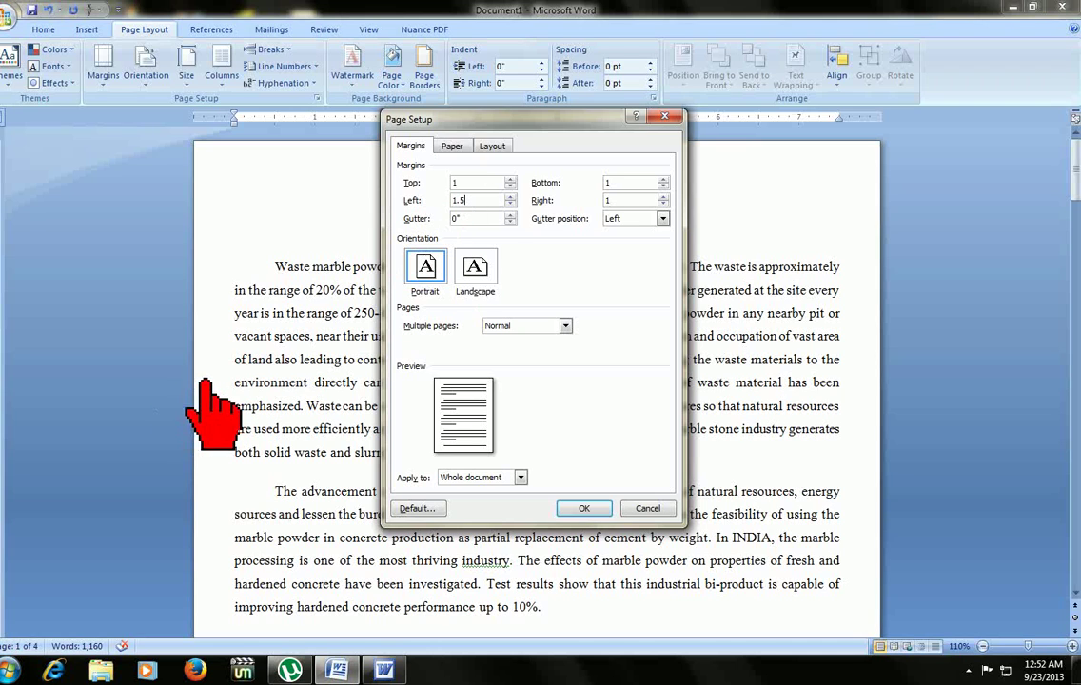
left_click(583, 510)
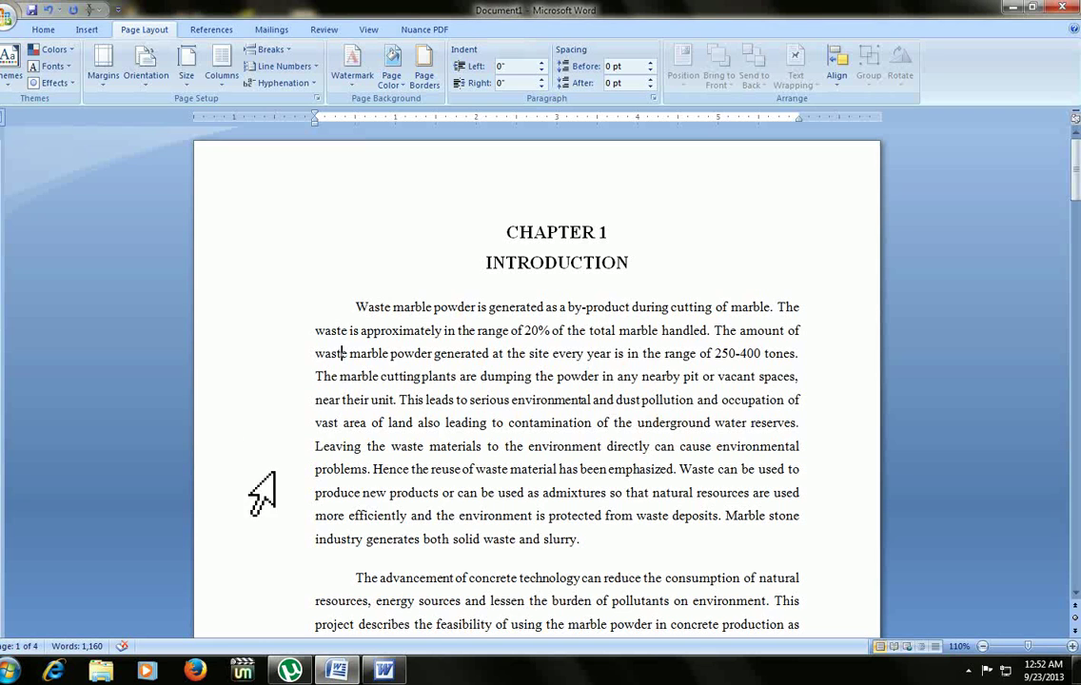
scroll(416, 354, "down", 2)
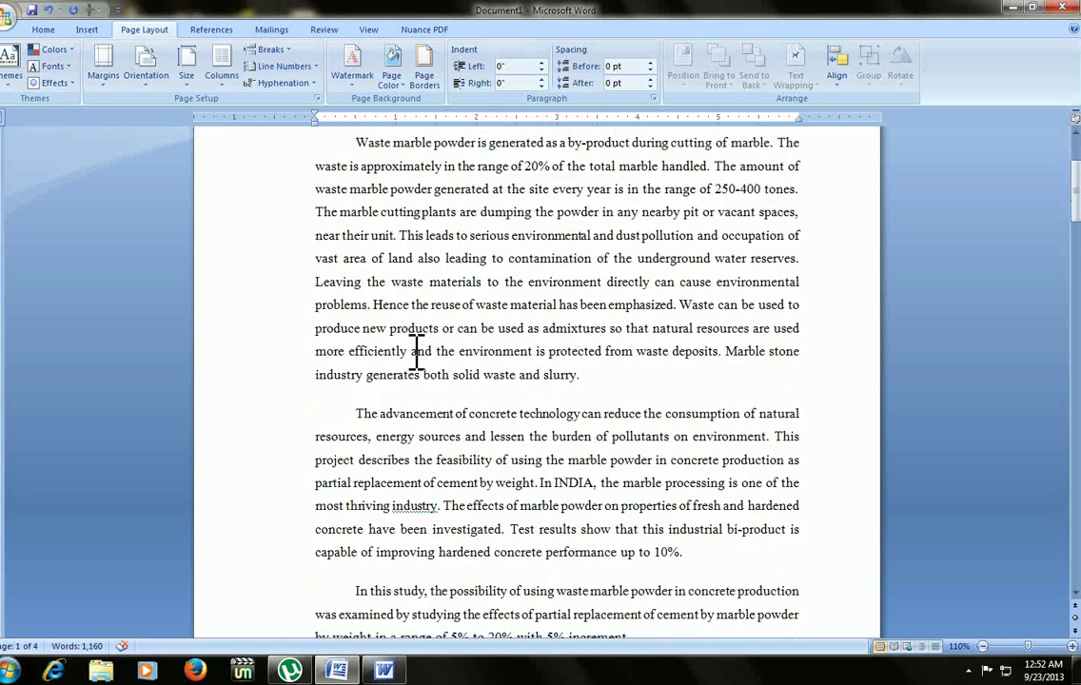
scroll(417, 352, "up", 2)
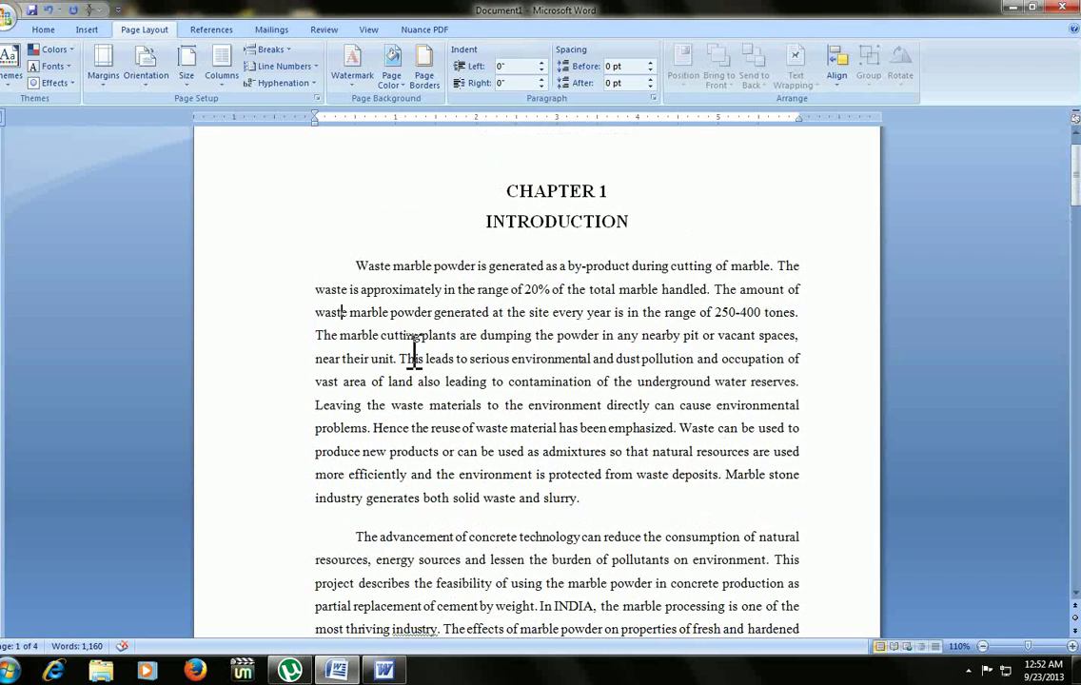
left_click(103, 74)
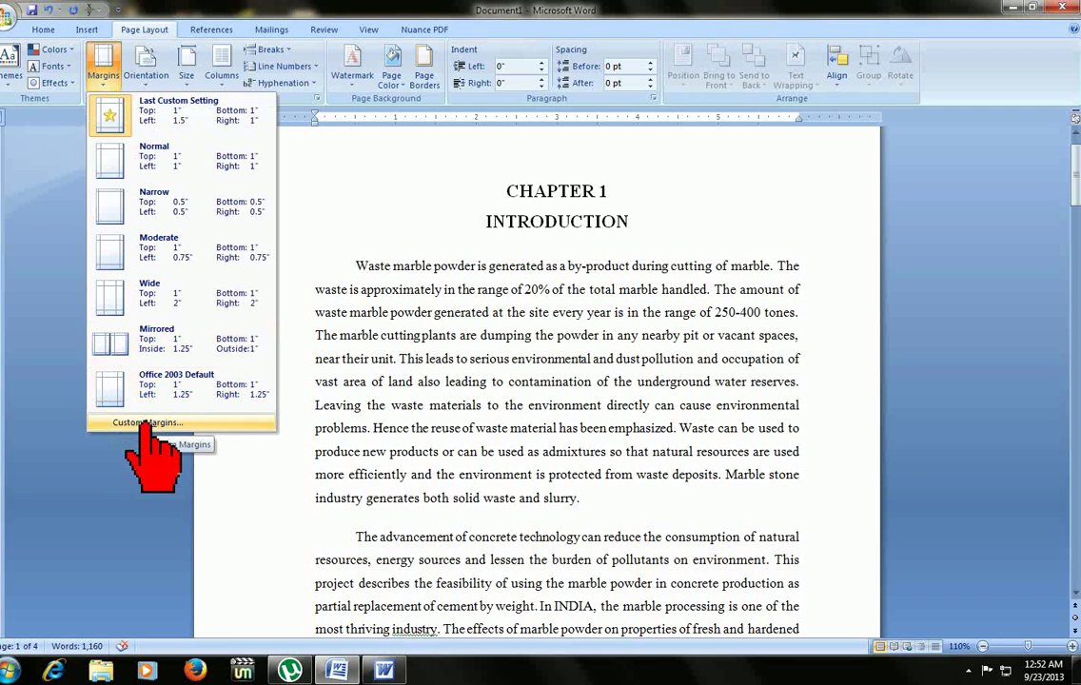
left_click(425, 382)
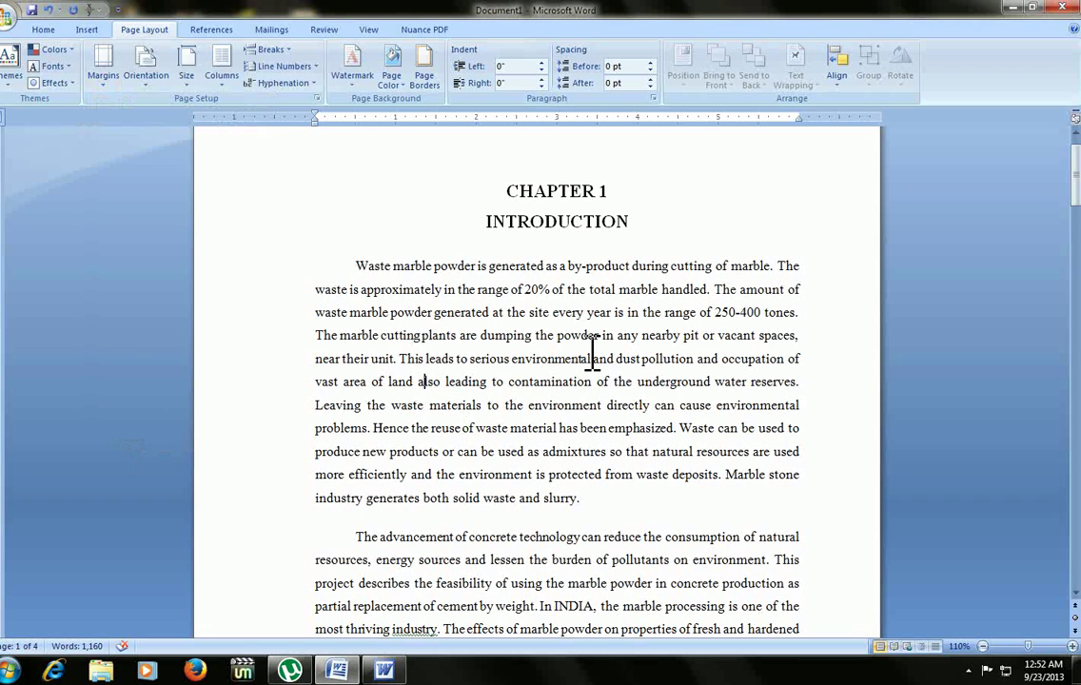
key("alt+p")
key("s")
key("p")
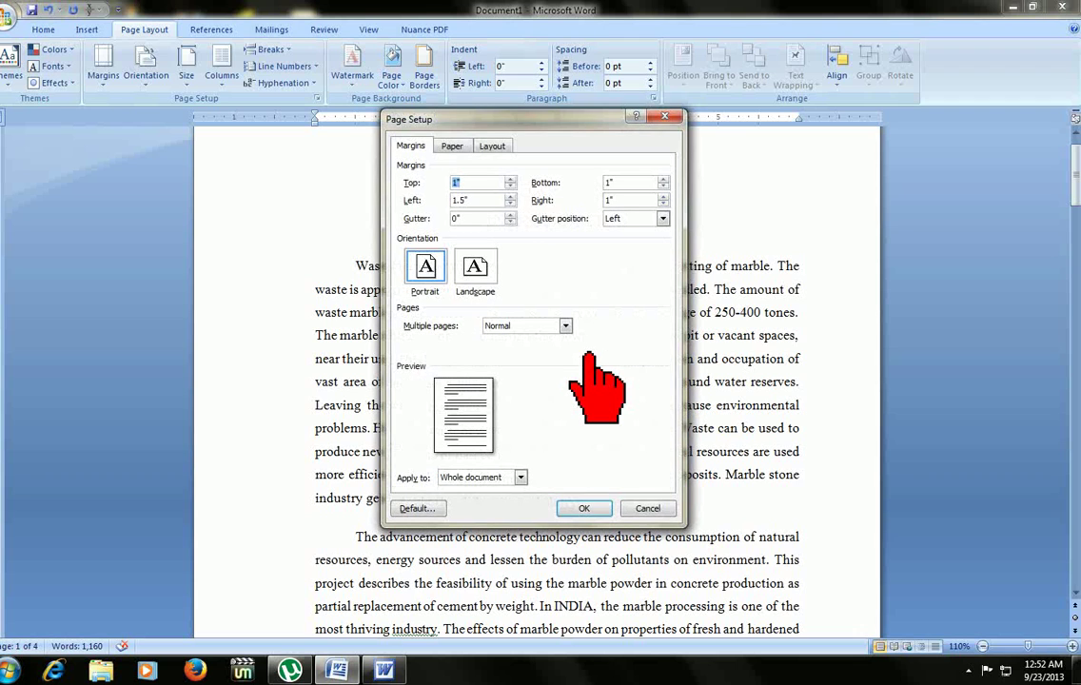
key("Escape")
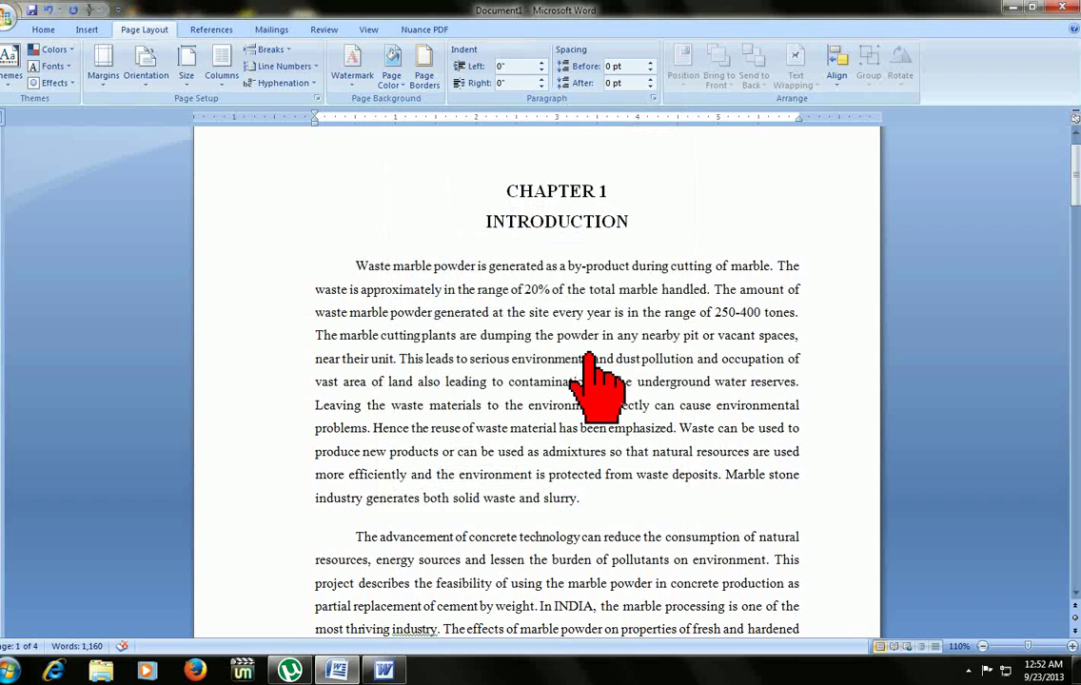
- Open the page setup settings and change the whole document's paper size to A4
key("alt+p")
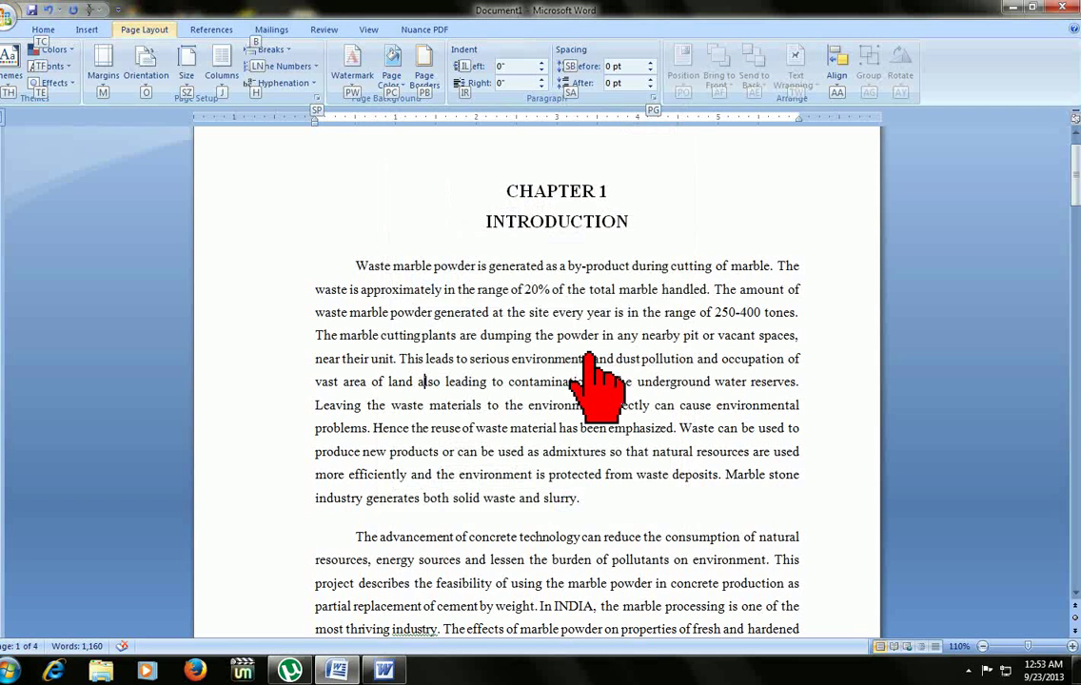
key("s")
key("p")
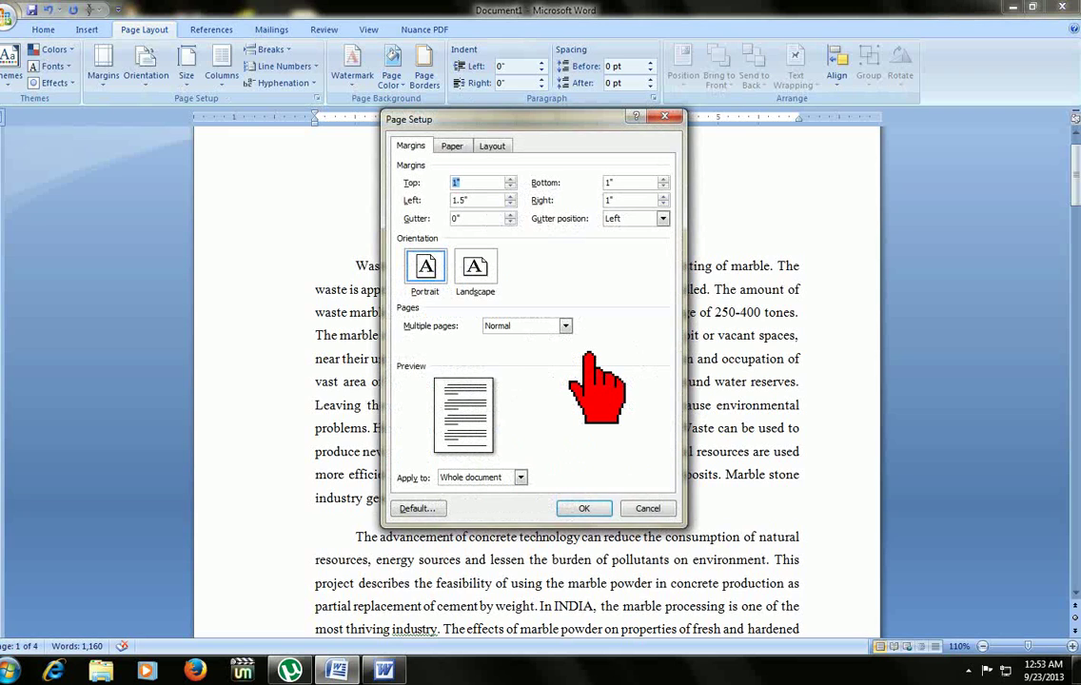
key("Tab")
key("Tab")
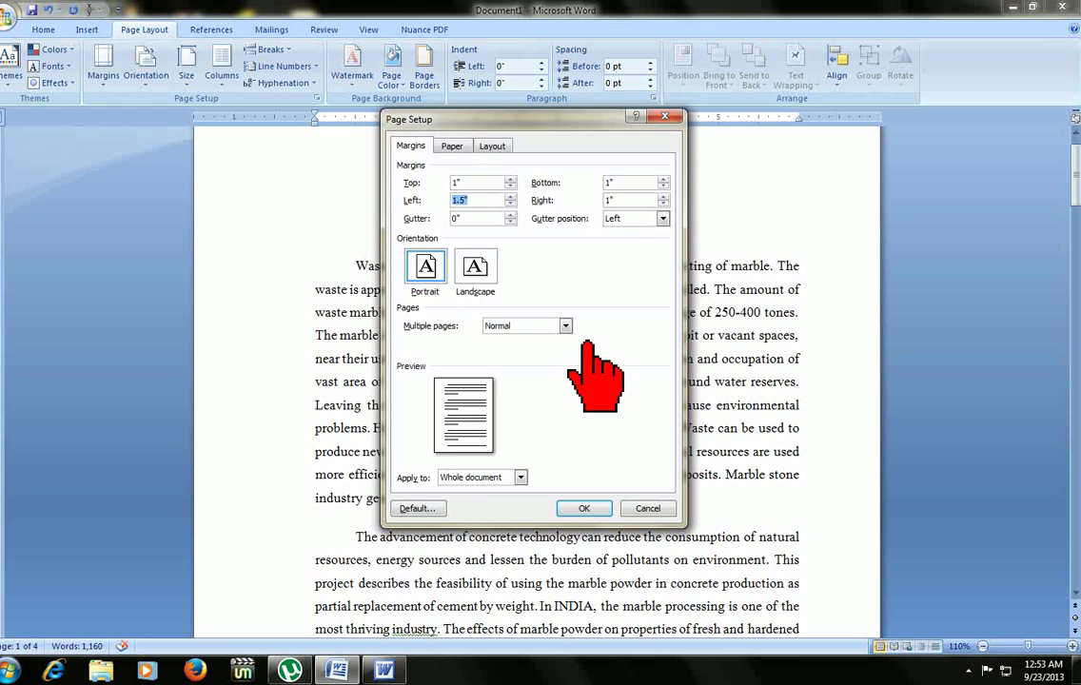
left_click(466, 146)
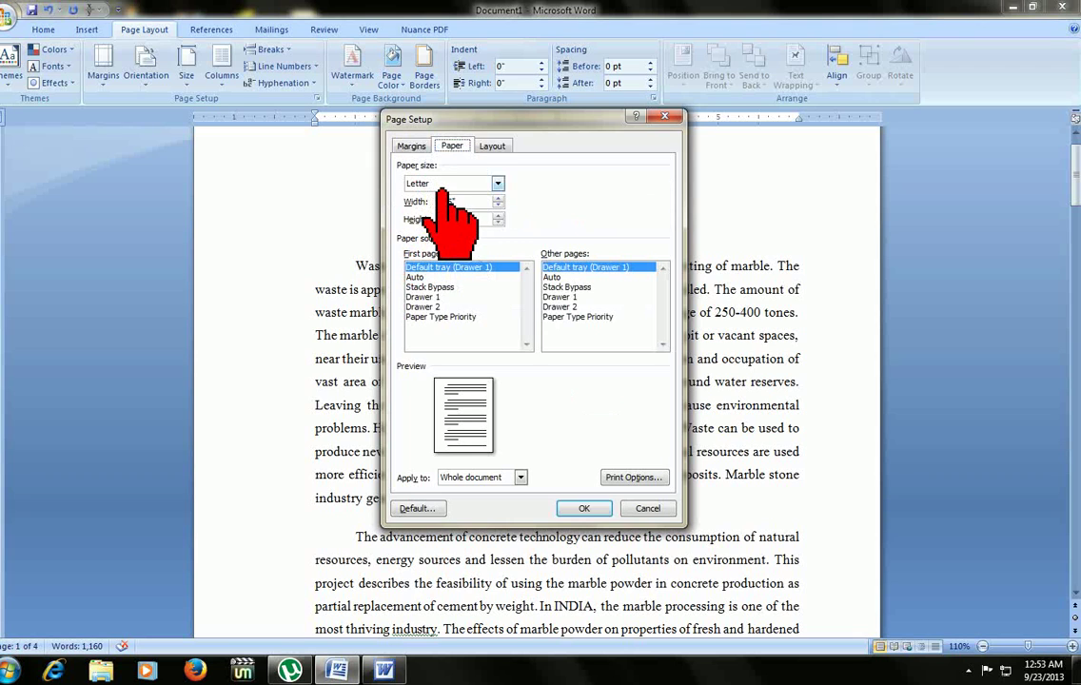
left_click(445, 183)
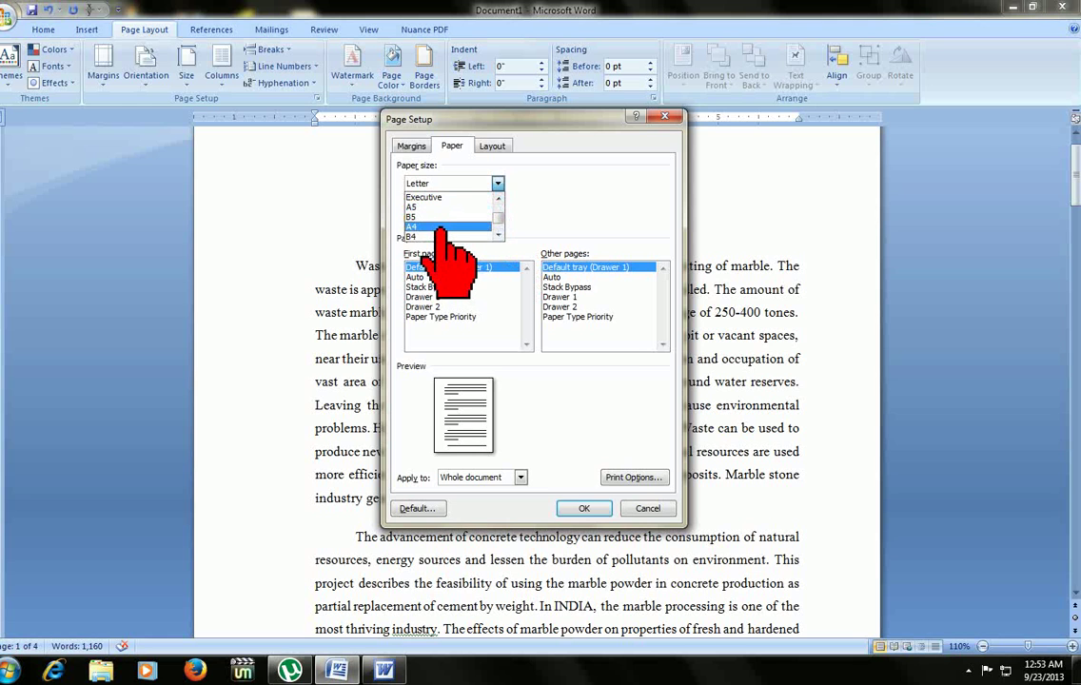
left_click(440, 227)
left_click(583, 508)
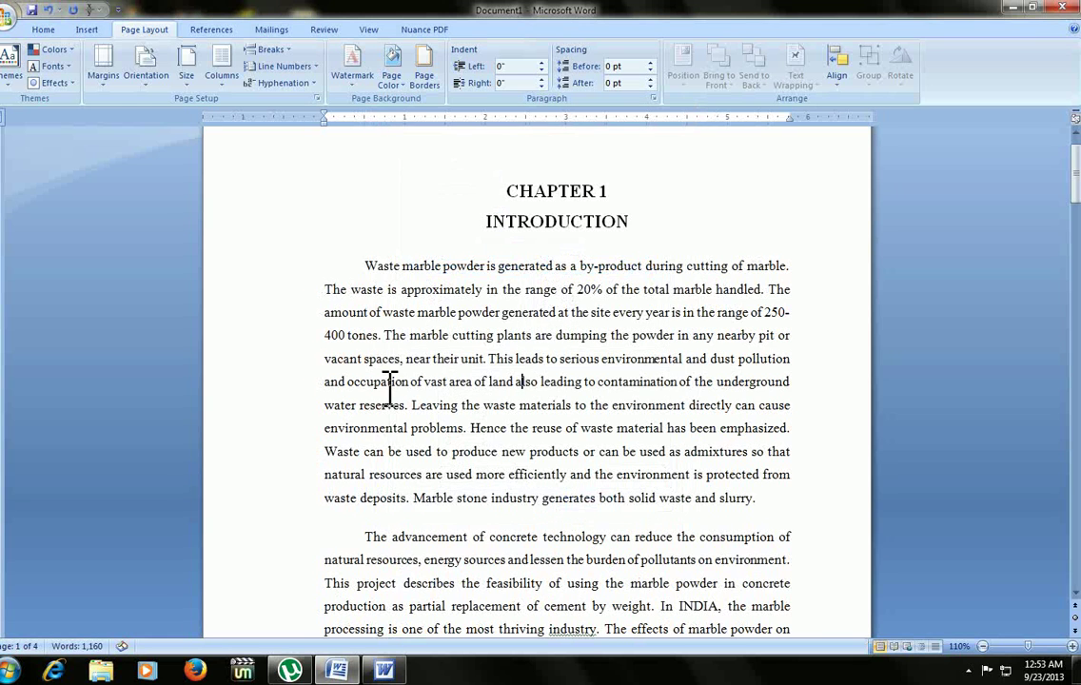
scroll(252, 434, "down", 7)
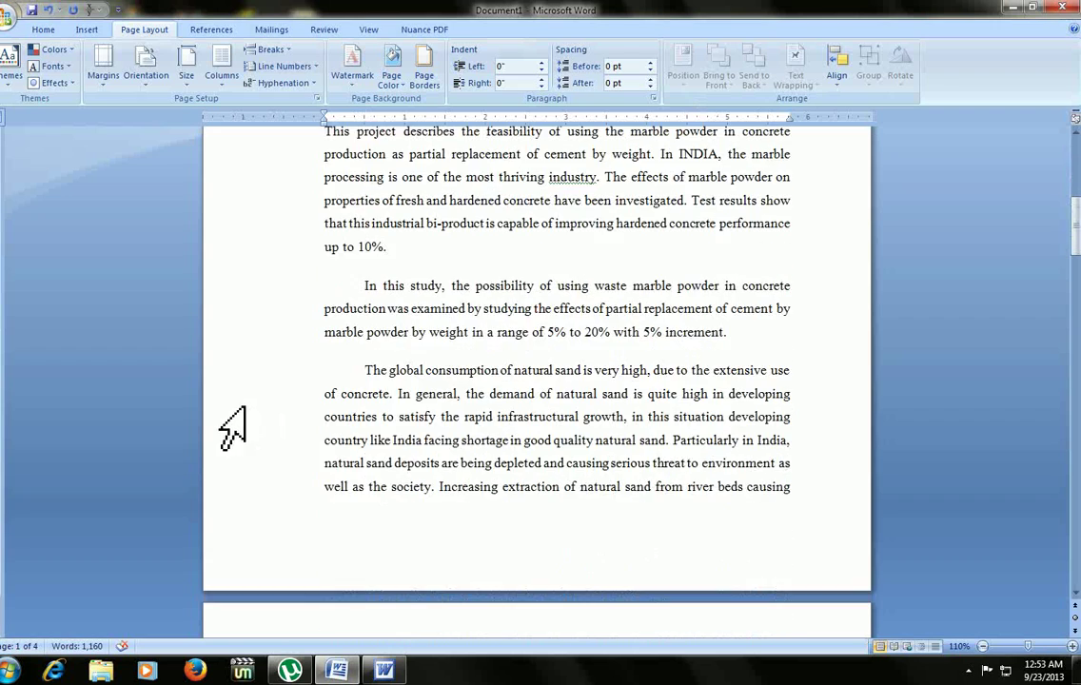
scroll(232, 428, "up", 7)
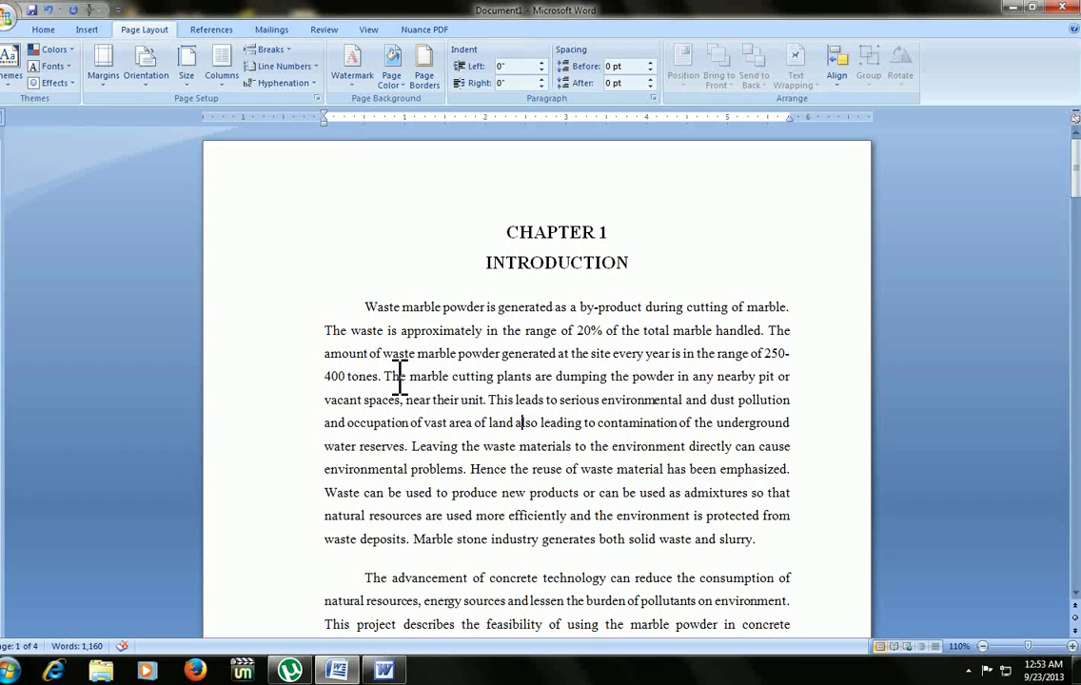
- Insert page numbers at the bottom of the page in the Plain Number 3 style and return to the body text
left_click(441, 307)
left_click(86, 30)
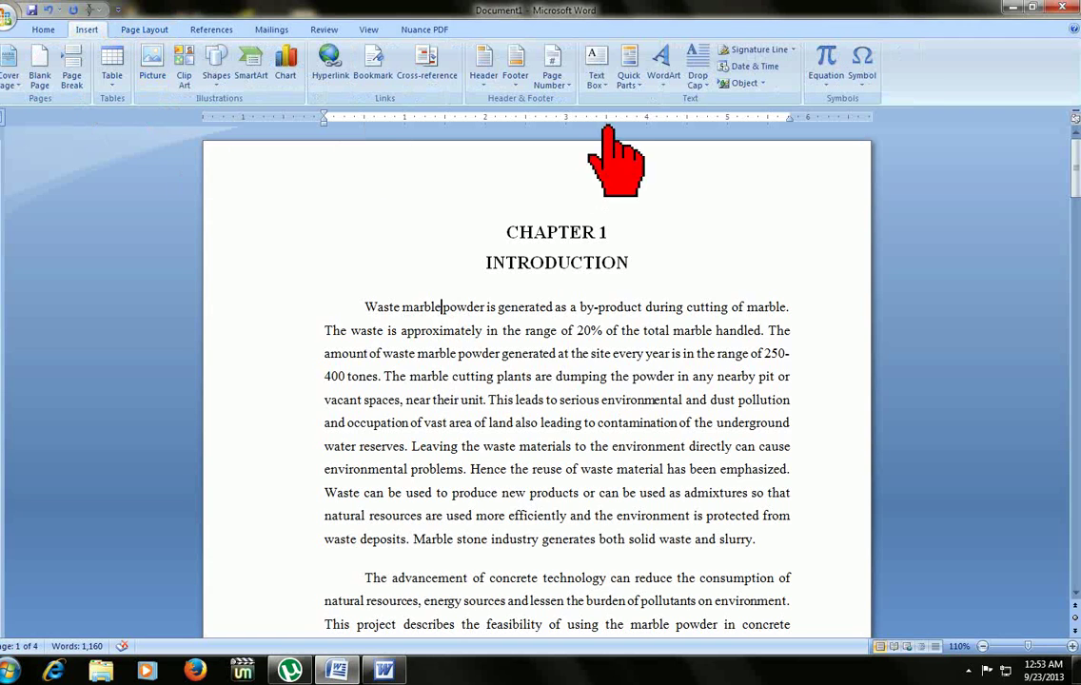
left_click(552, 81)
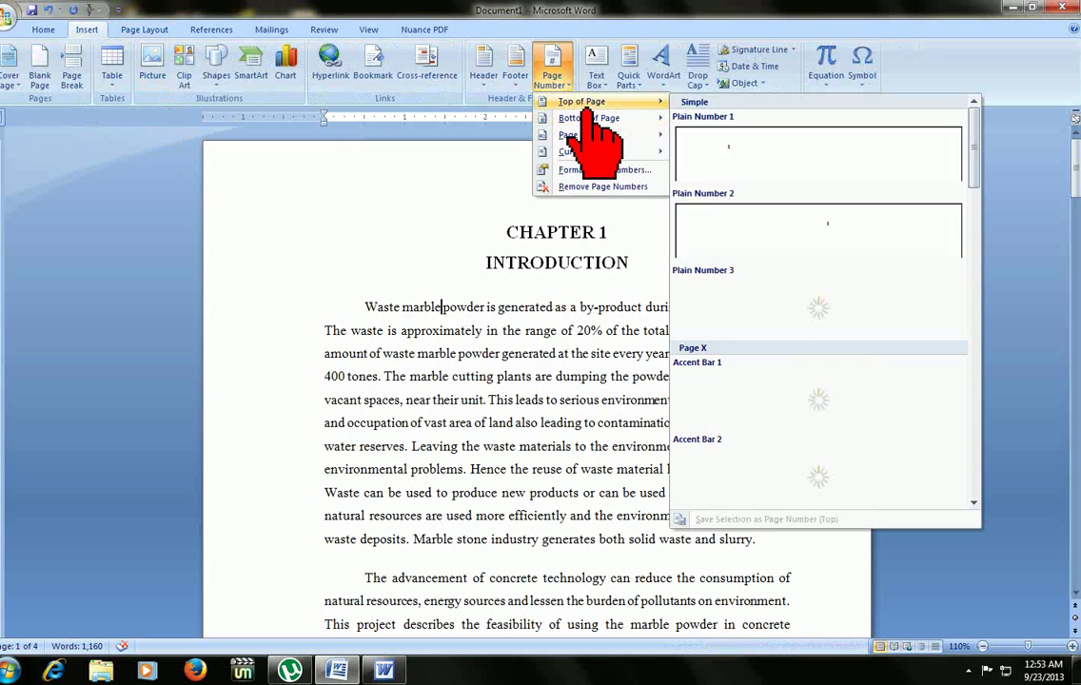
mouse_move(597, 129)
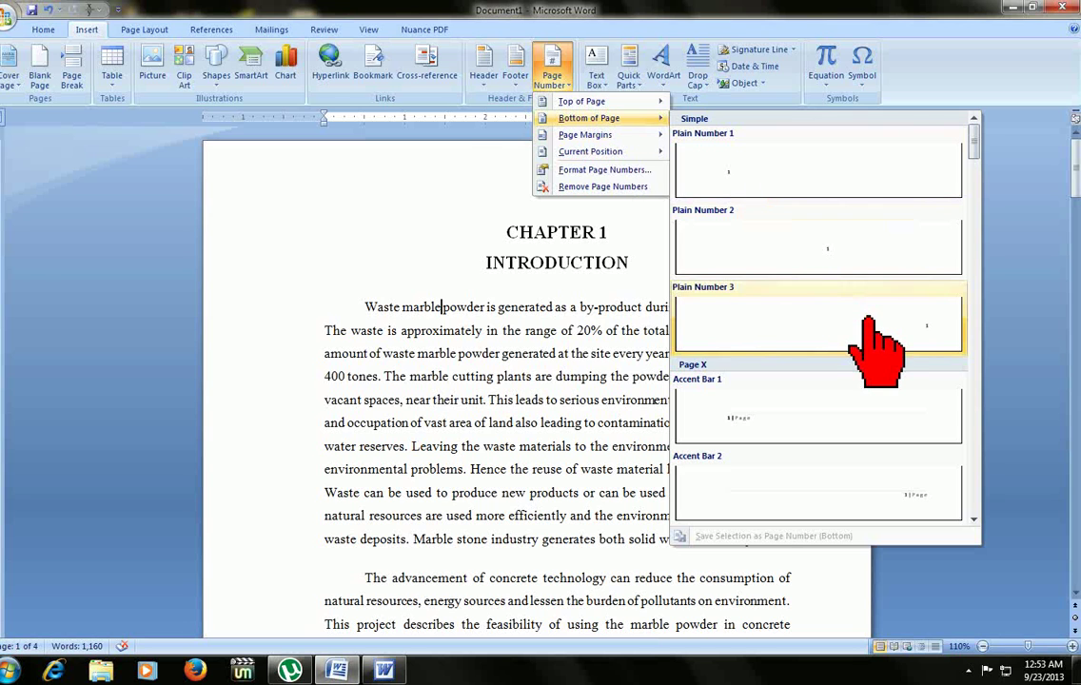
left_click(832, 323)
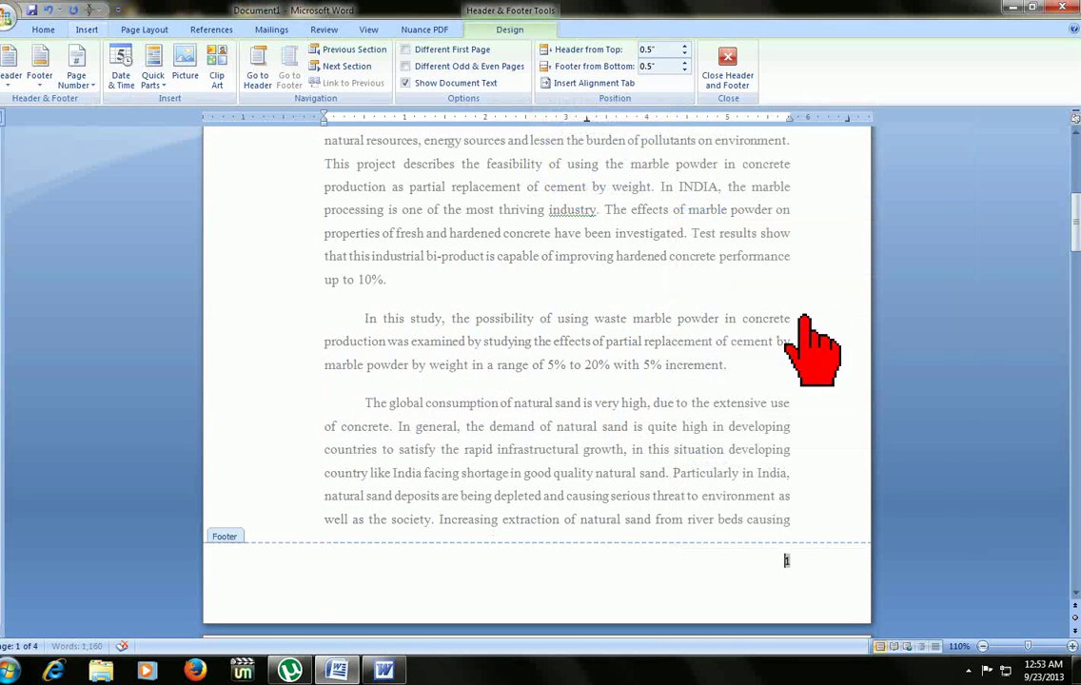
double_click(730, 495)
scroll(614, 476, "up", 2)
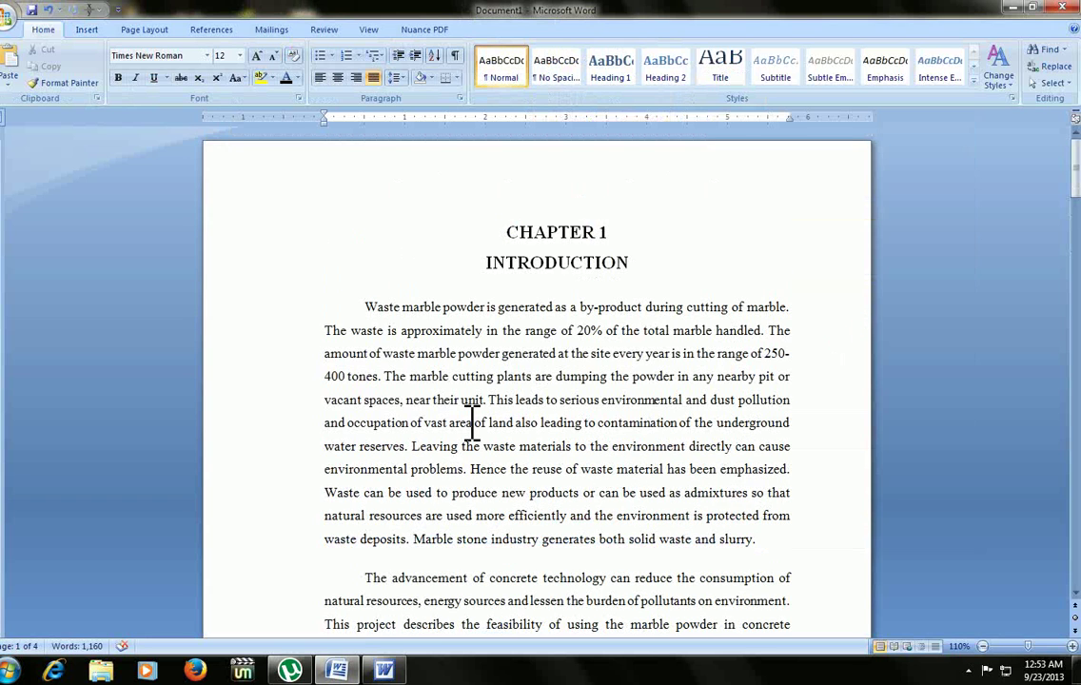
scroll(473, 421, "down", 6)
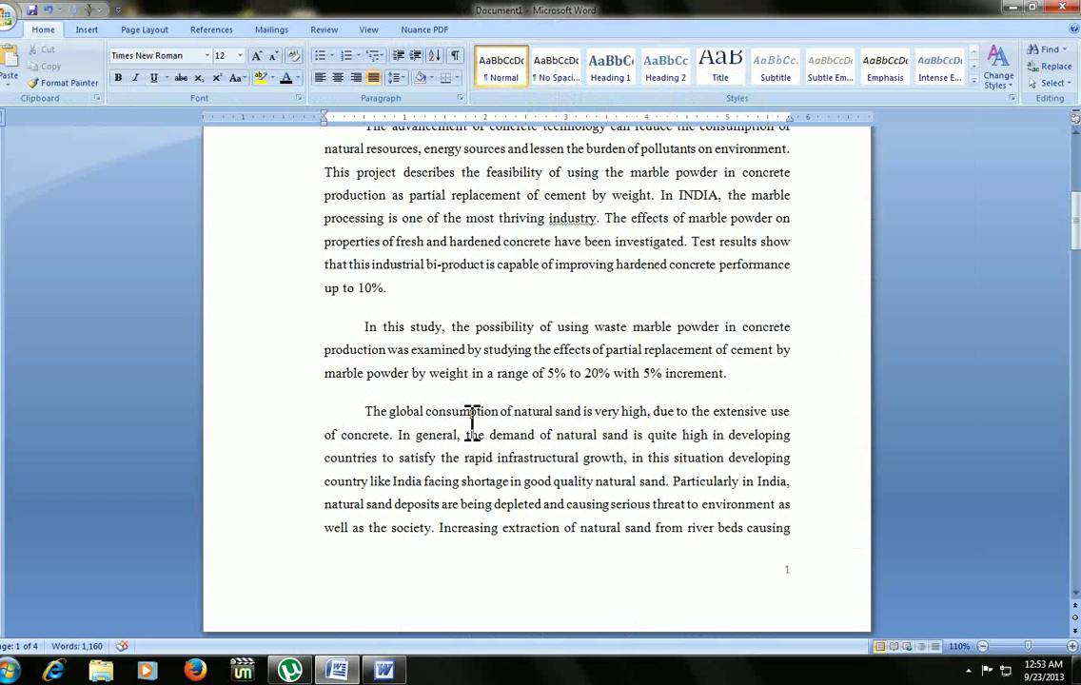
scroll(470, 423, "up", 6)
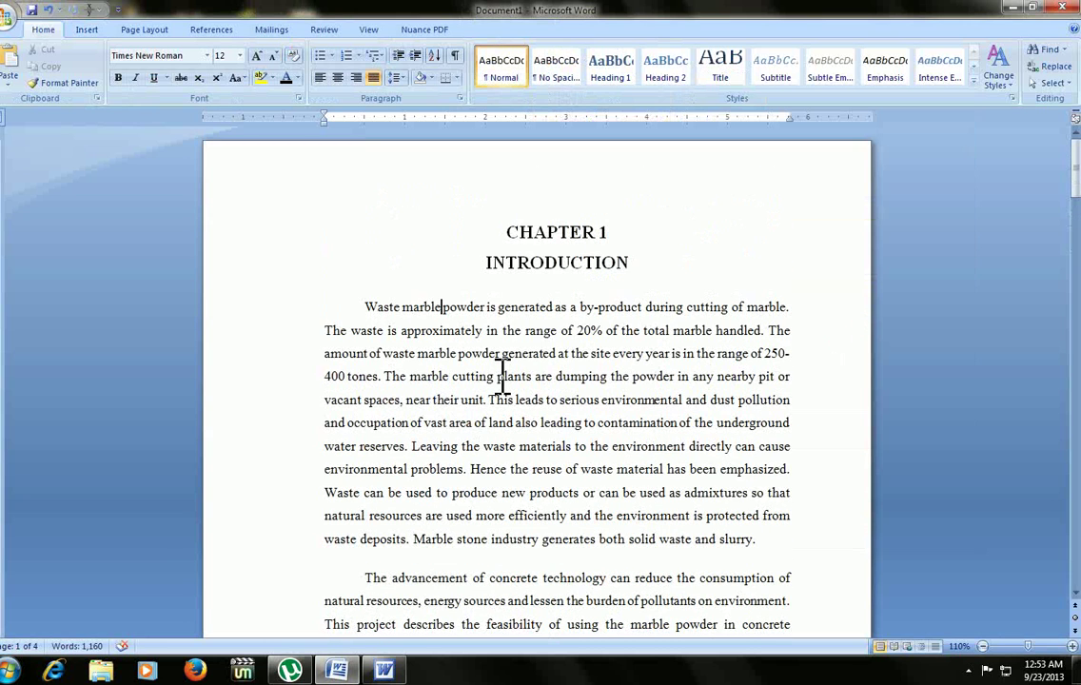
- Review the page number styles available for the page margins and the bottom of the page without inserting one
key("alt")
key("n")
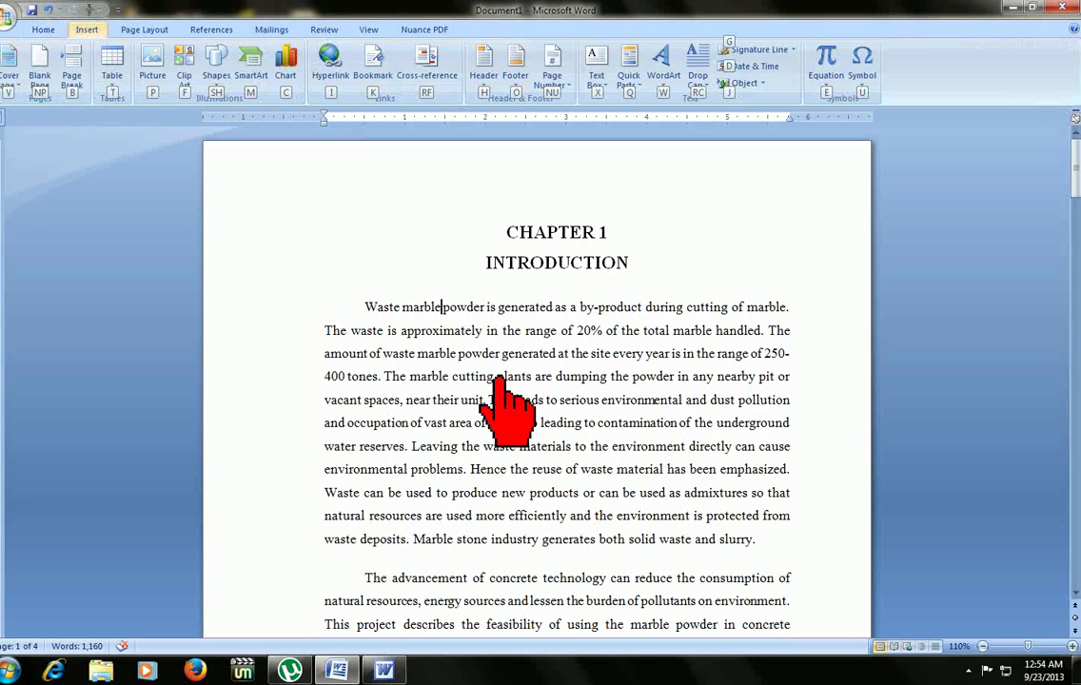
key("n")
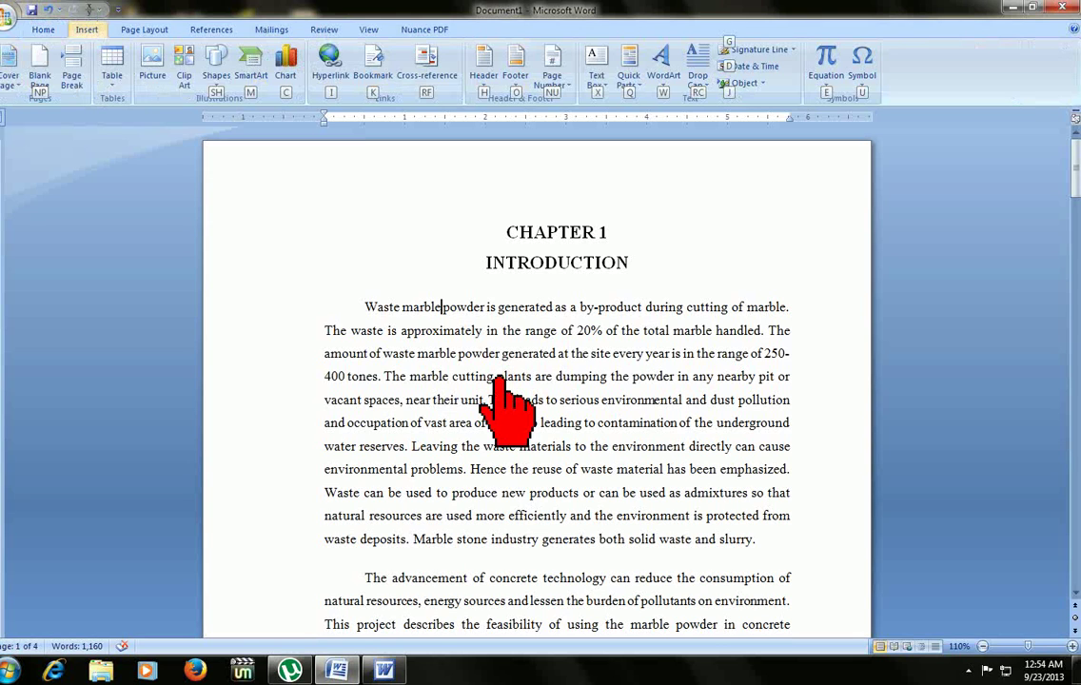
key("u")
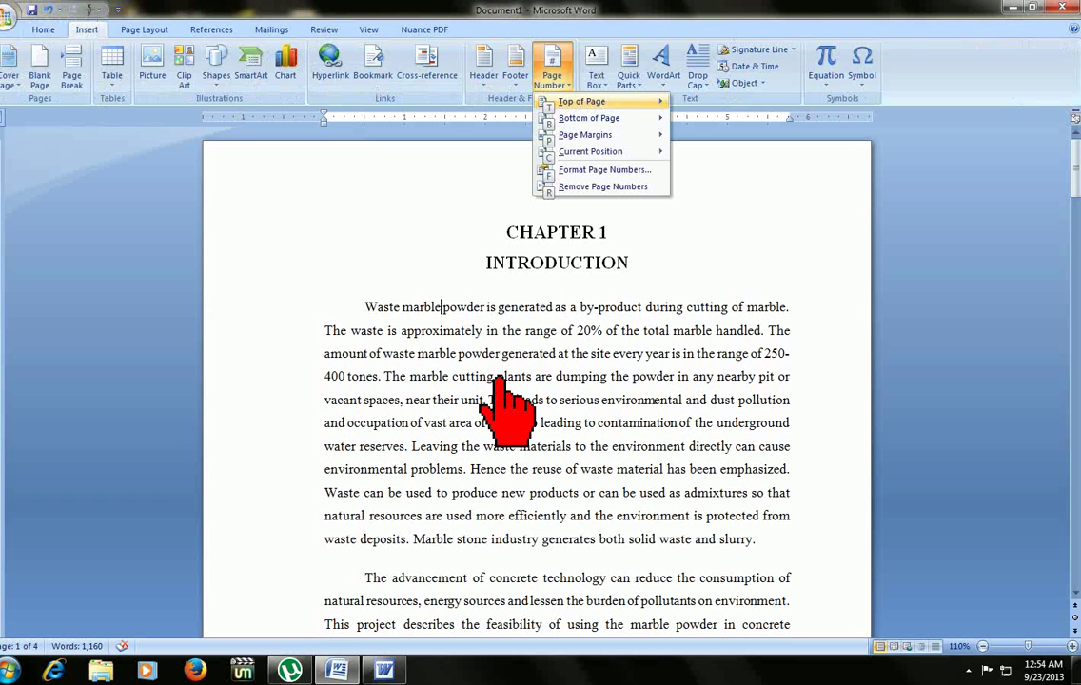
key("Down")
key("Down")
key("Right")
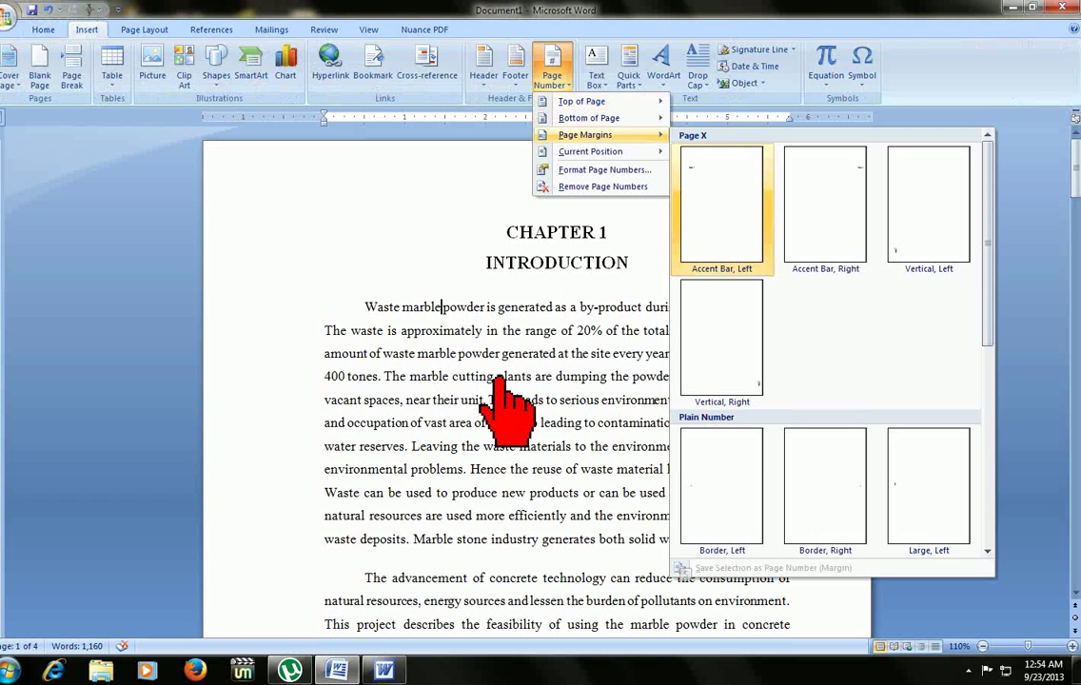
key("Left")
key("Up")
key("Right")
key("Down")
key("Down")
key("Down")
key("Down")
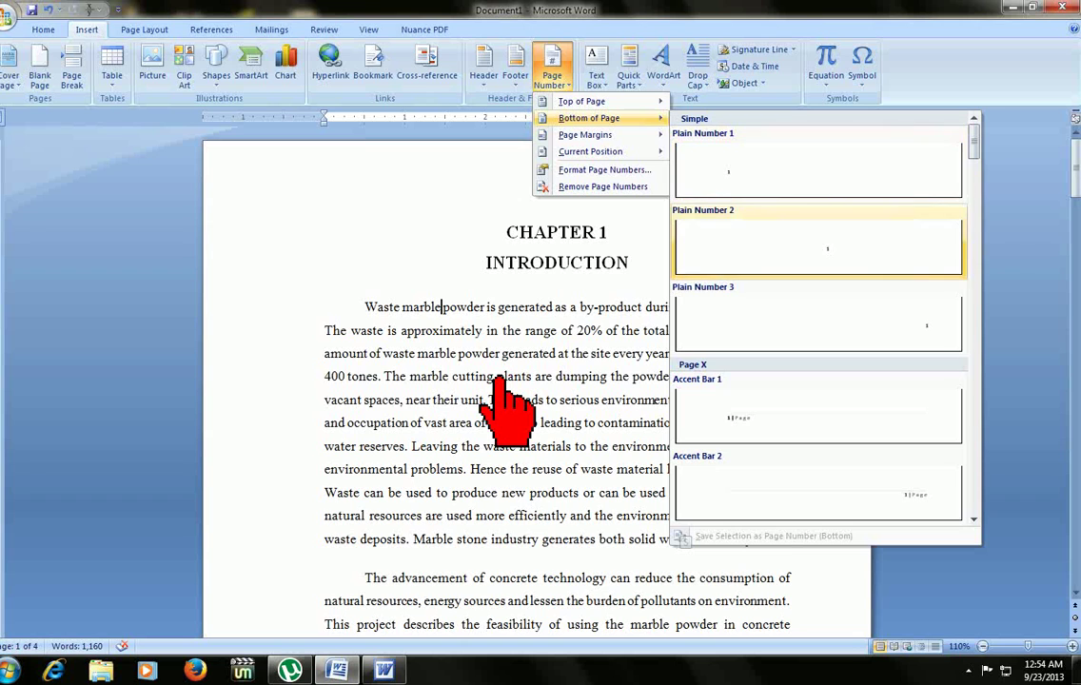
key("Escape")
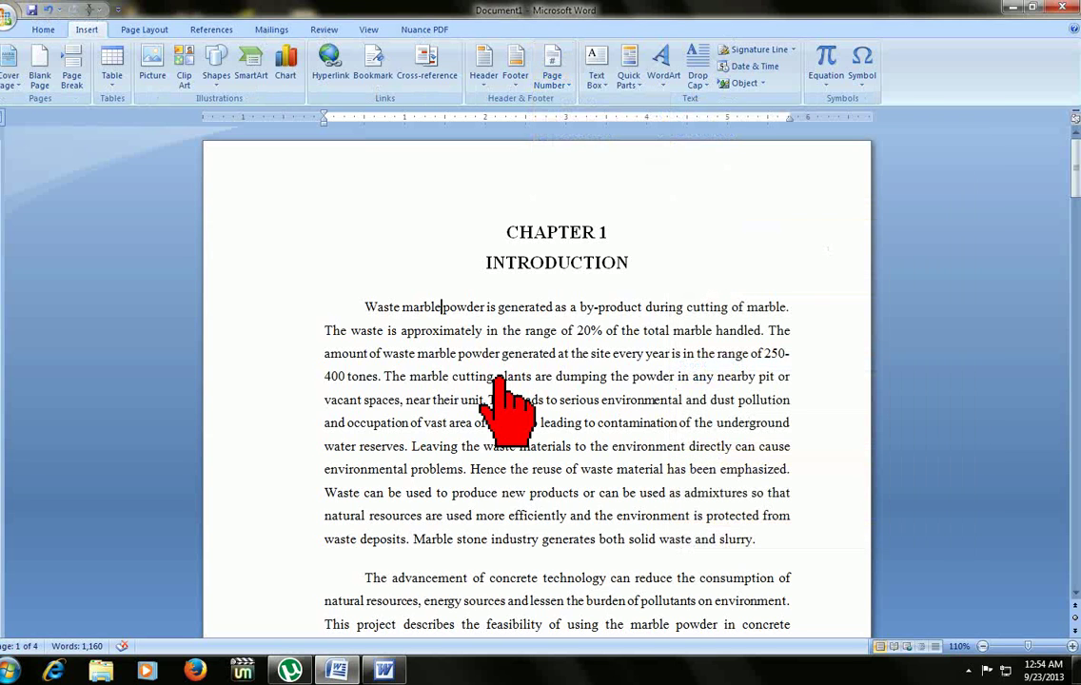
key("alt+n")
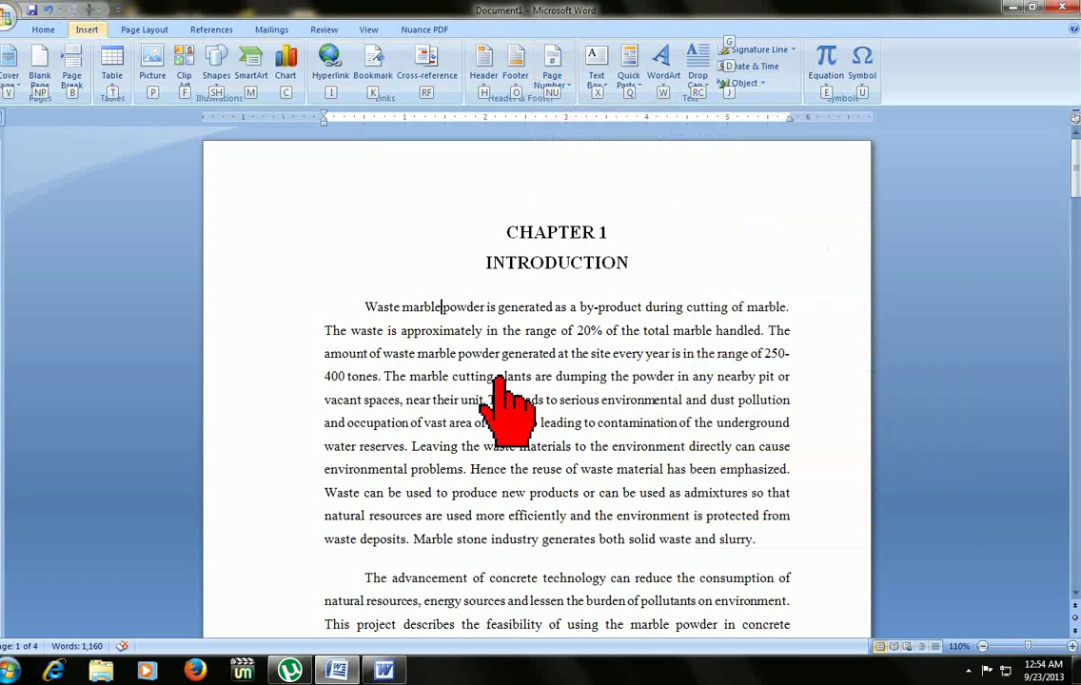
key("n")
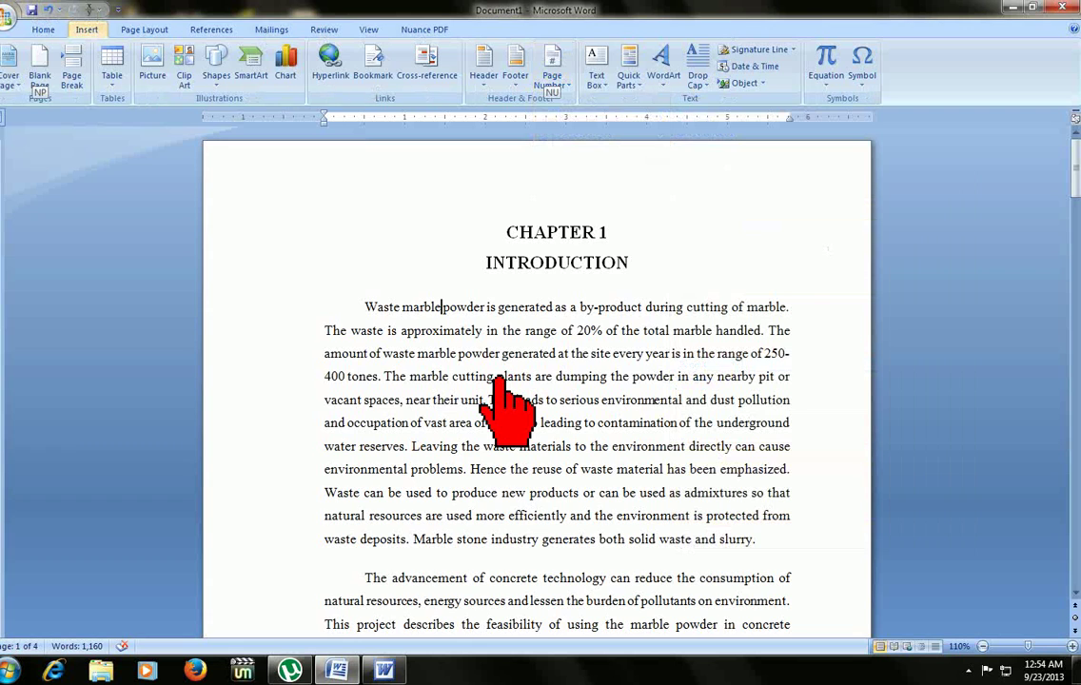
key("u")
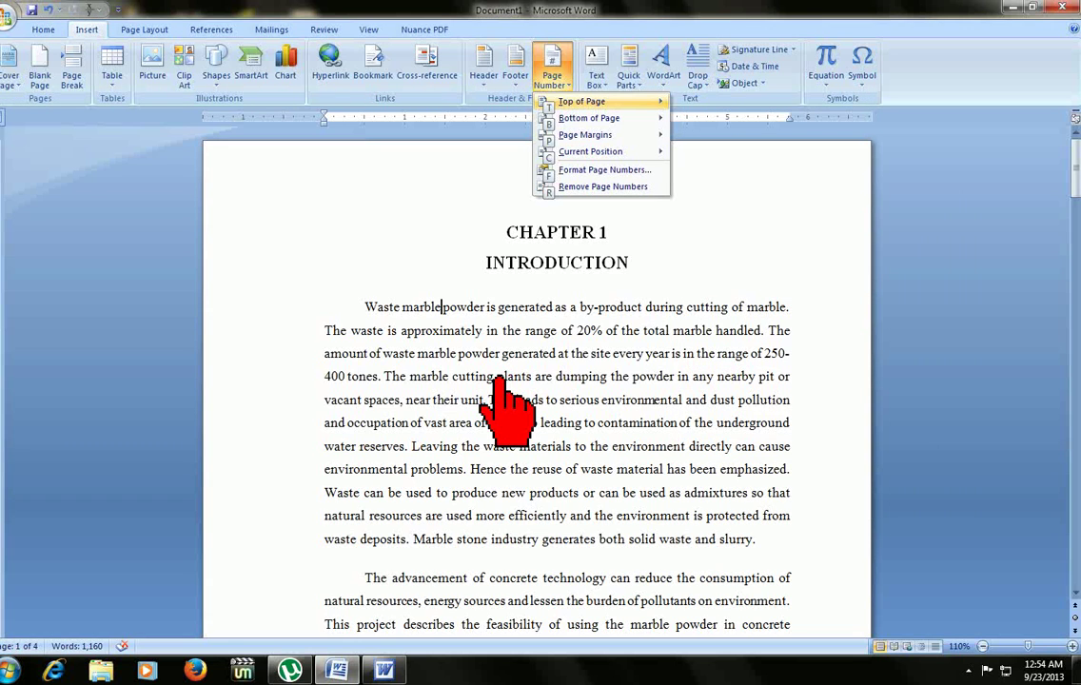
key("Down")
key("Down")
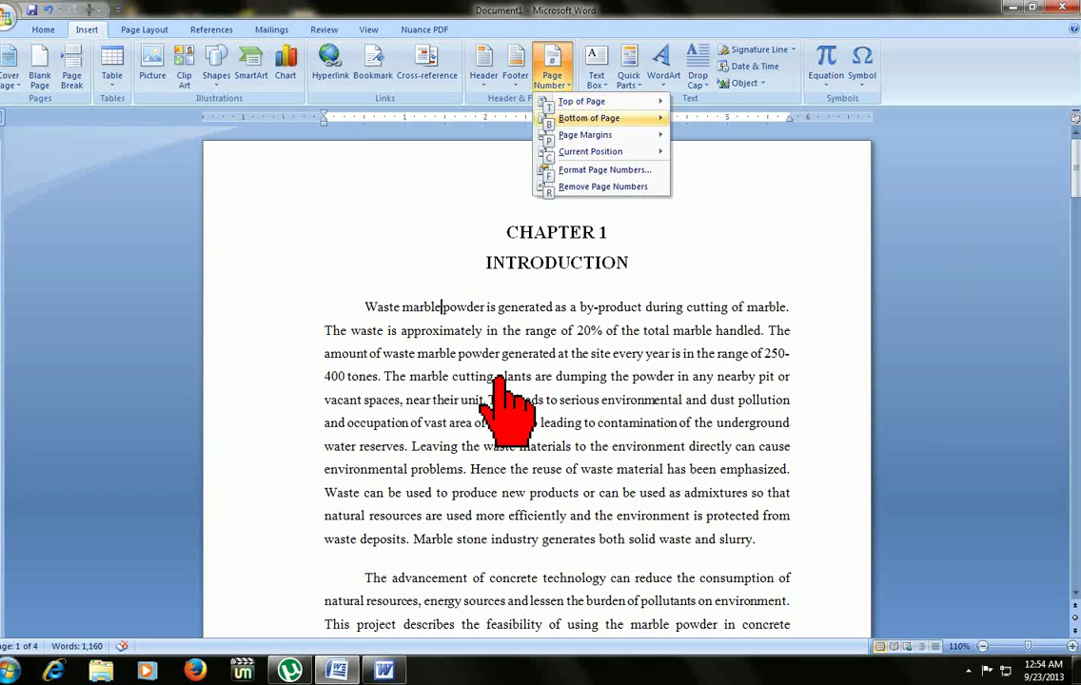
key("Right")
key("Left")
key("Up")
key("Right")
key("Down")
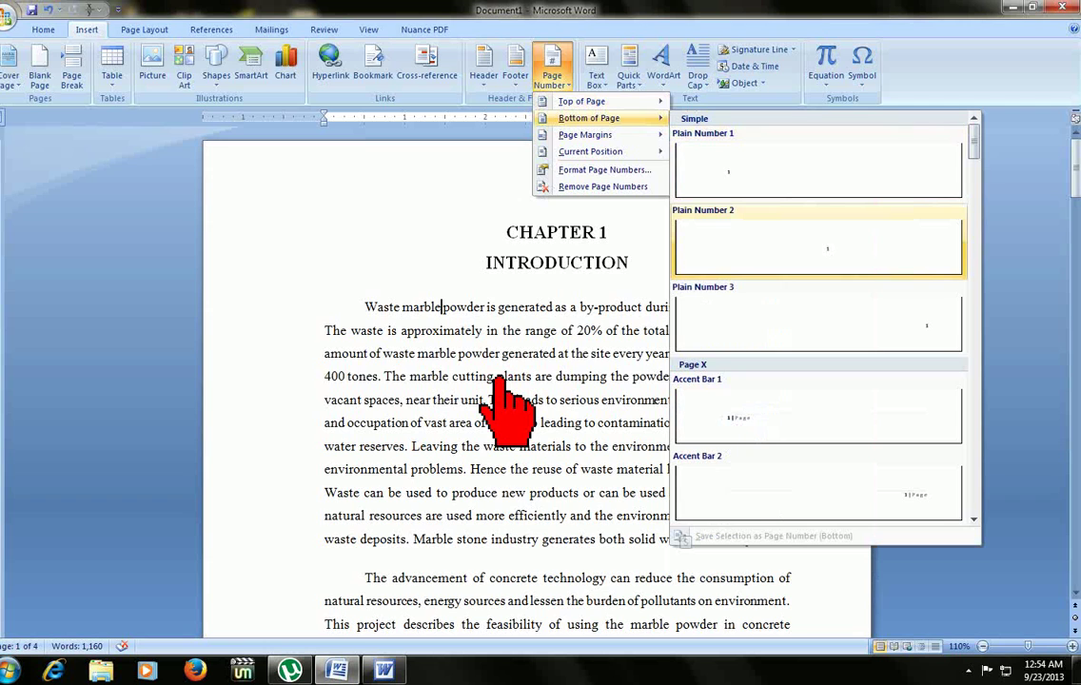
key("Down")
key("Escape")
key("Escape")
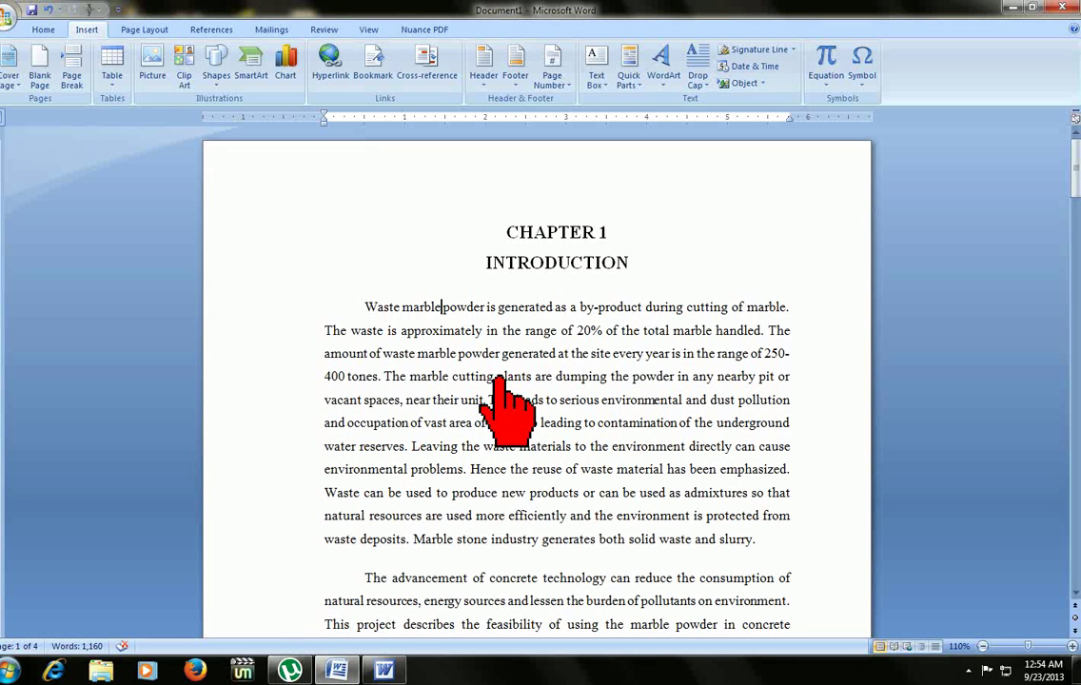
- Switch to the Document3 report in Word 2003 and place the cursor in the opening paragraph
left_click(336, 670)
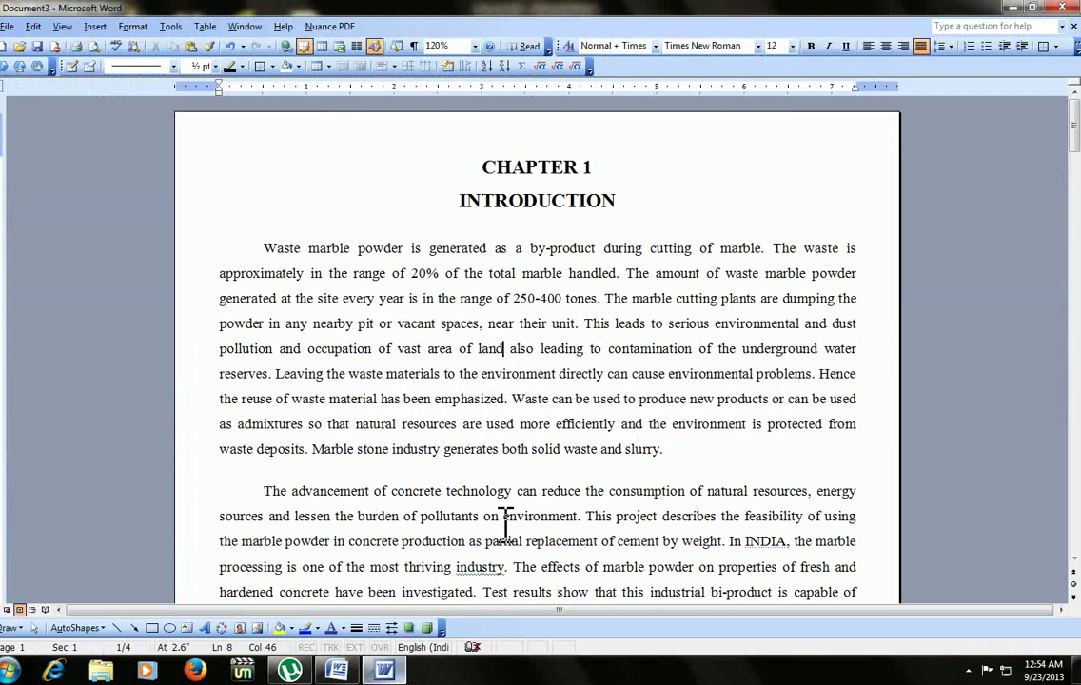
left_click(451, 273)
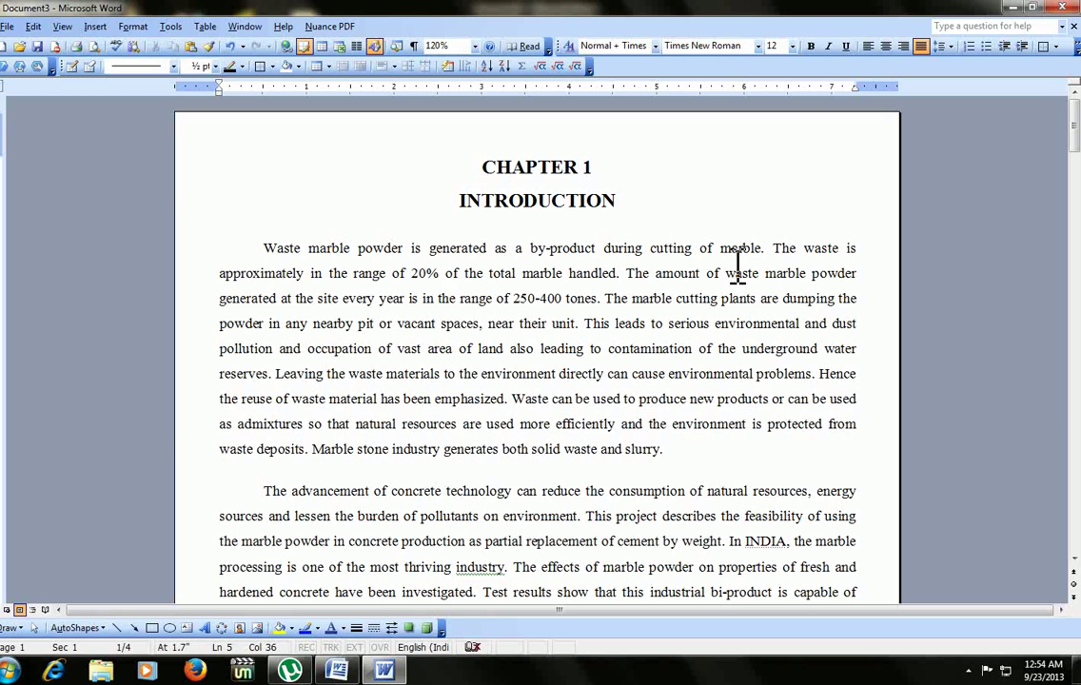
key("alt+f")
key("u")
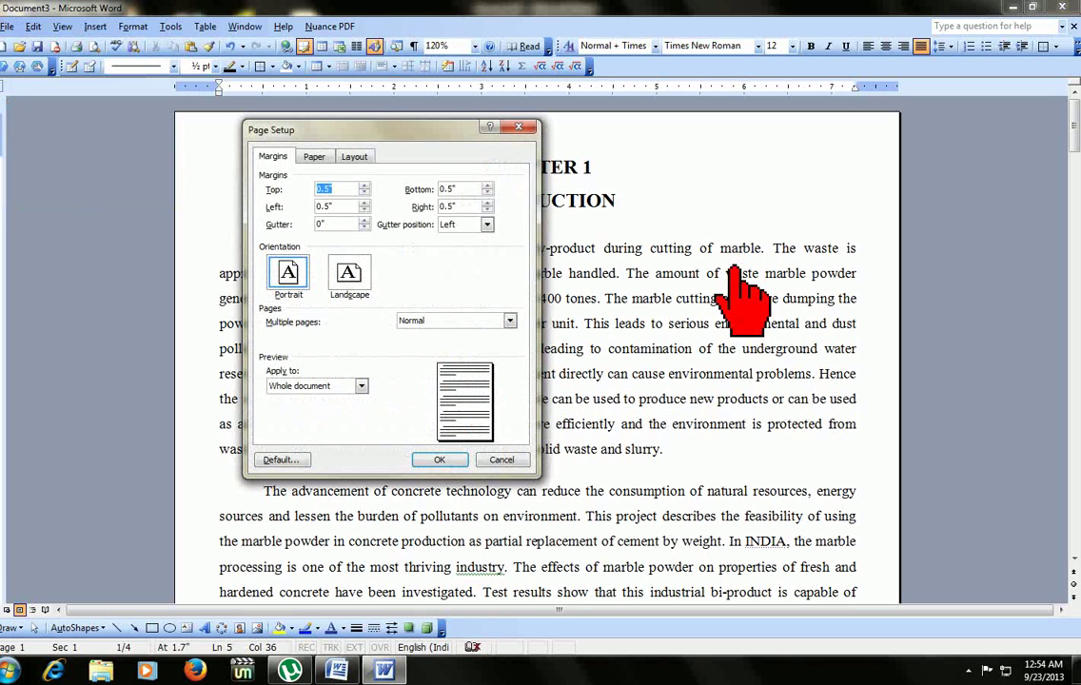
key("Return")
- Open the page setup settings and set the top, bottom and right margins to 1 inch and the left margin to 1.5 inches
key("alt+f")
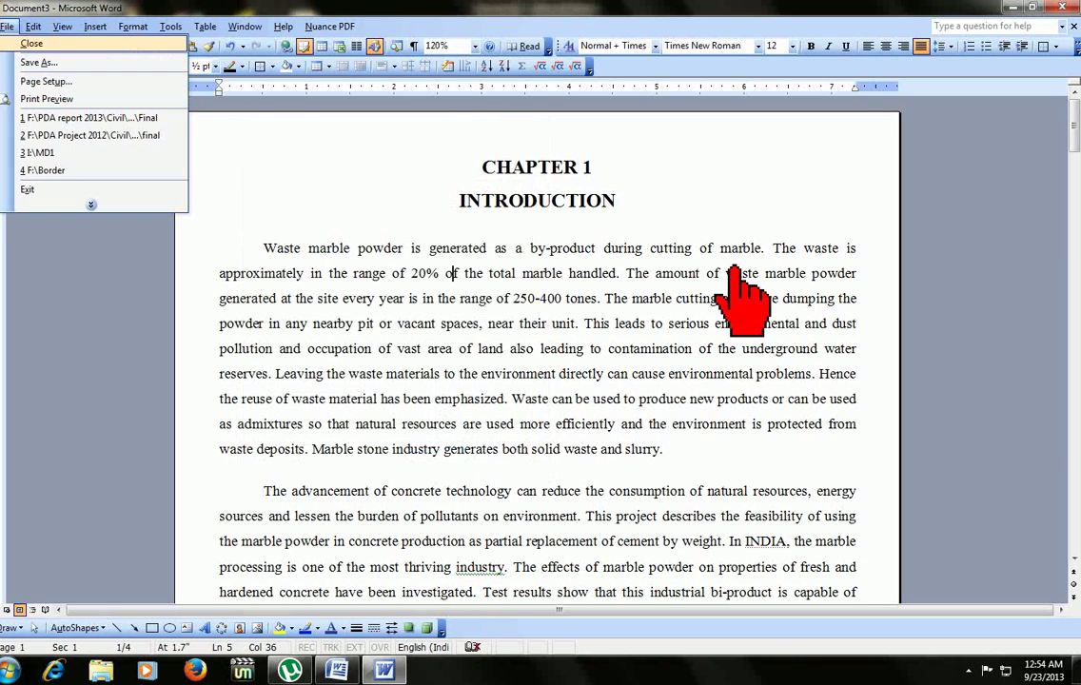
key("u")
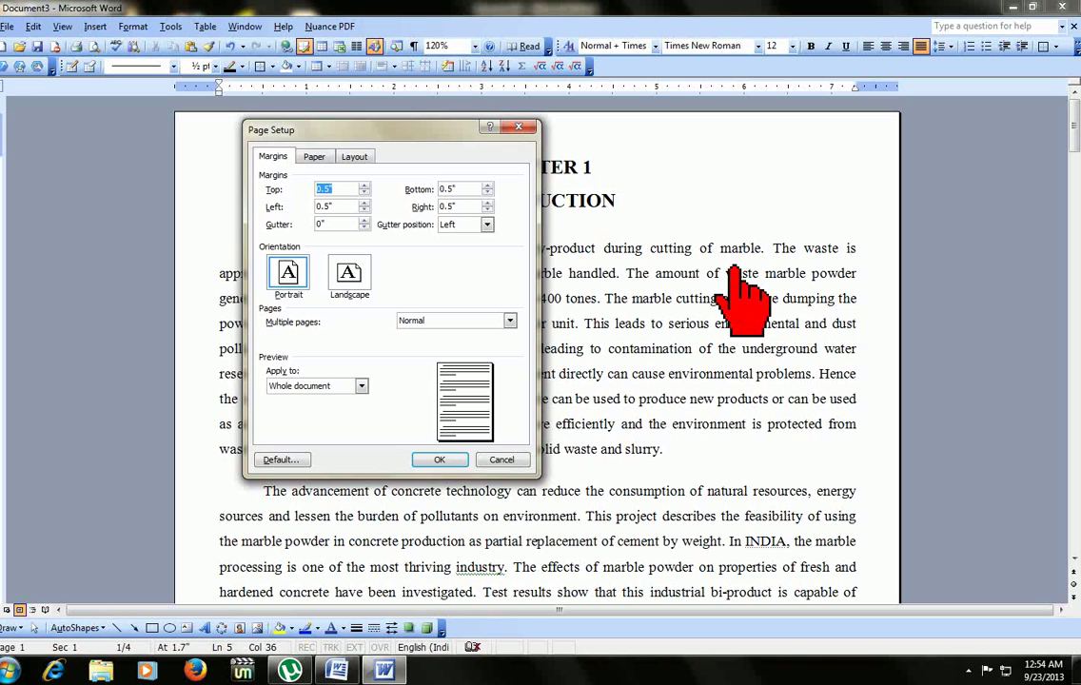
type("1")
key("Tab")
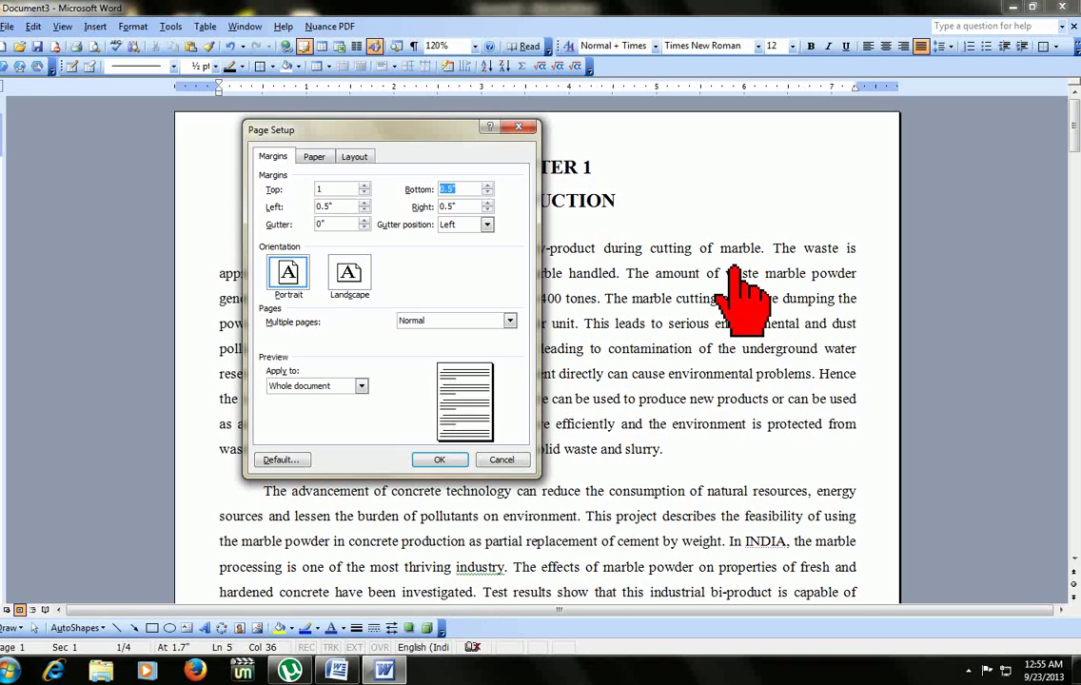
type("1")
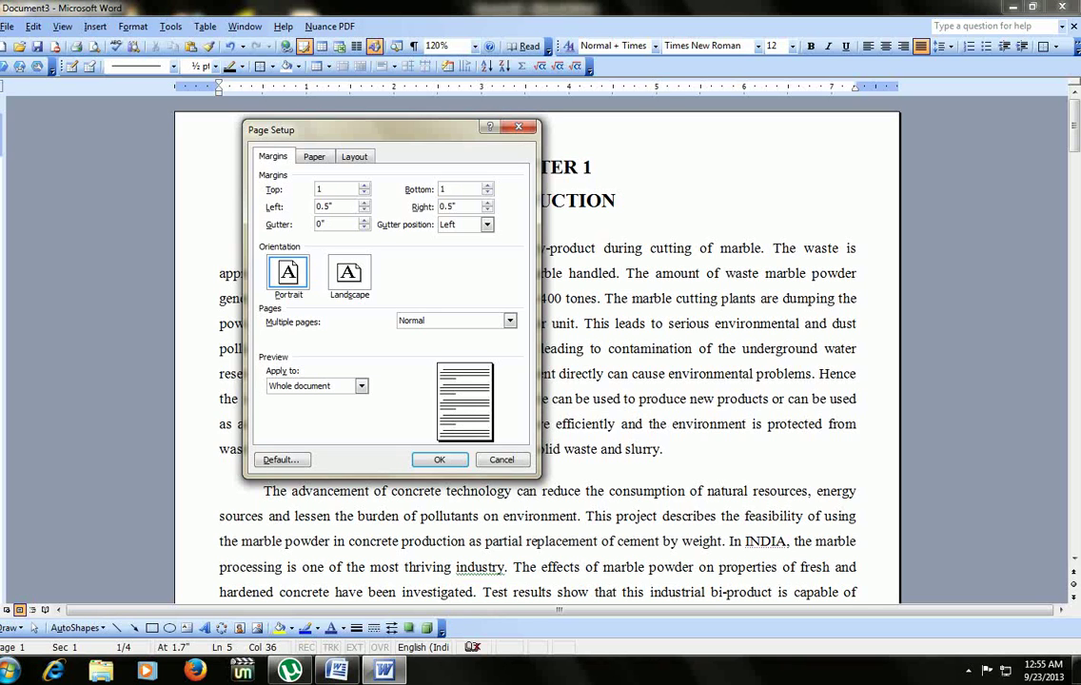
key("Tab")
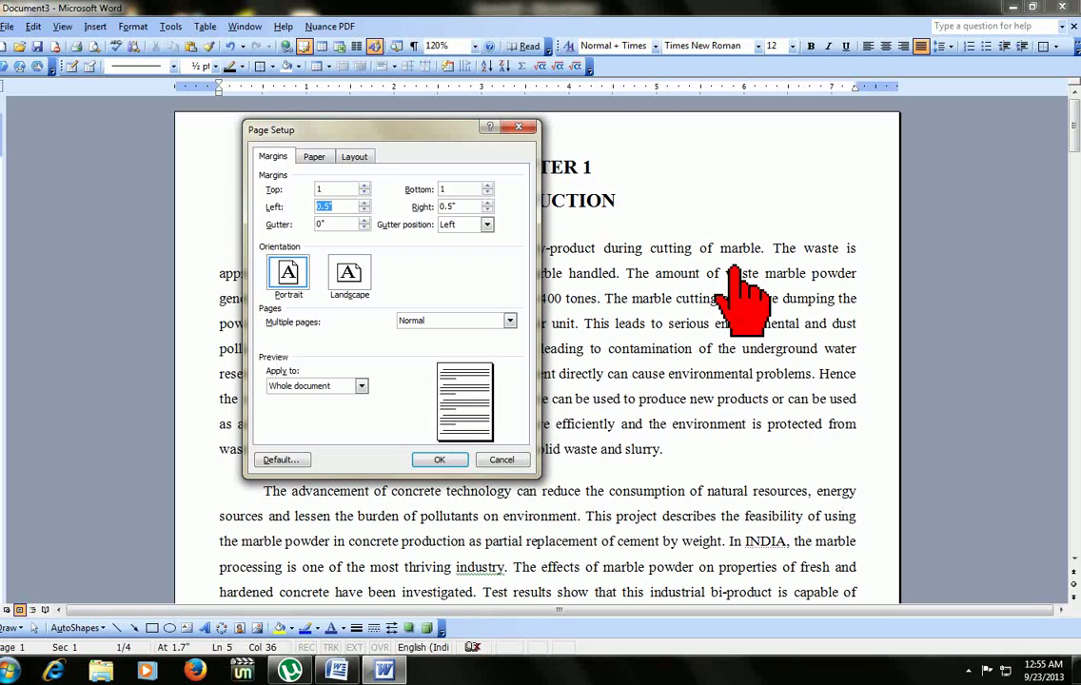
type("1.5")
key("Tab")
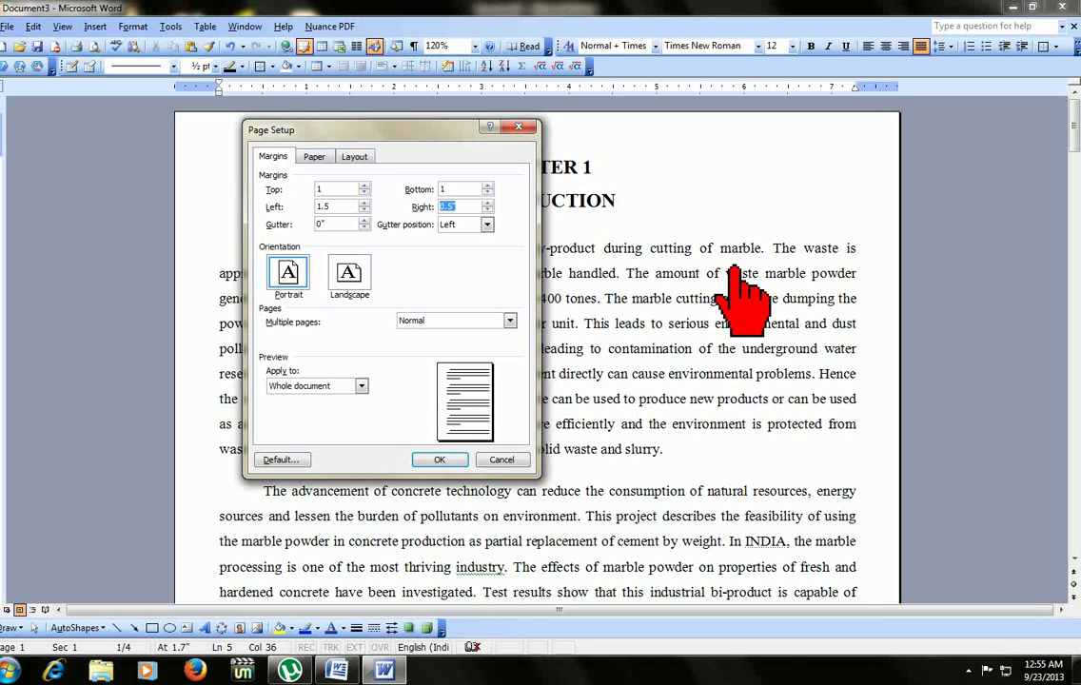
type("1")
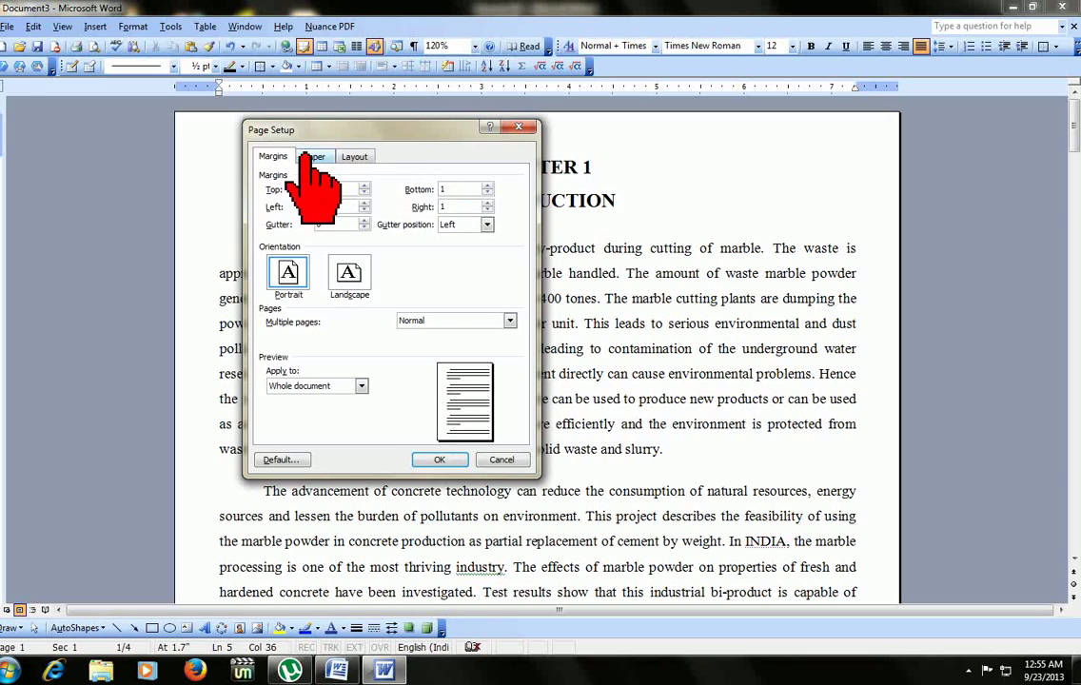
- Check that the paper size is A4 and apply the page setup to the whole document
left_click(314, 156)
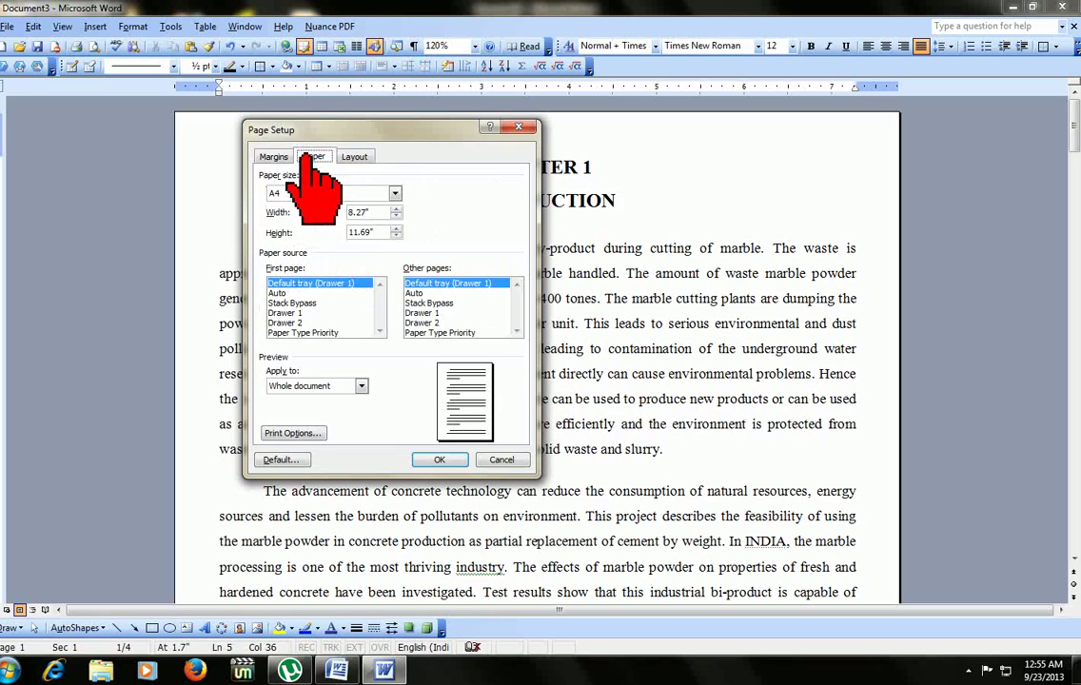
left_click(430, 459)
scroll(476, 423, "down", 7)
scroll(446, 434, "up", 7)
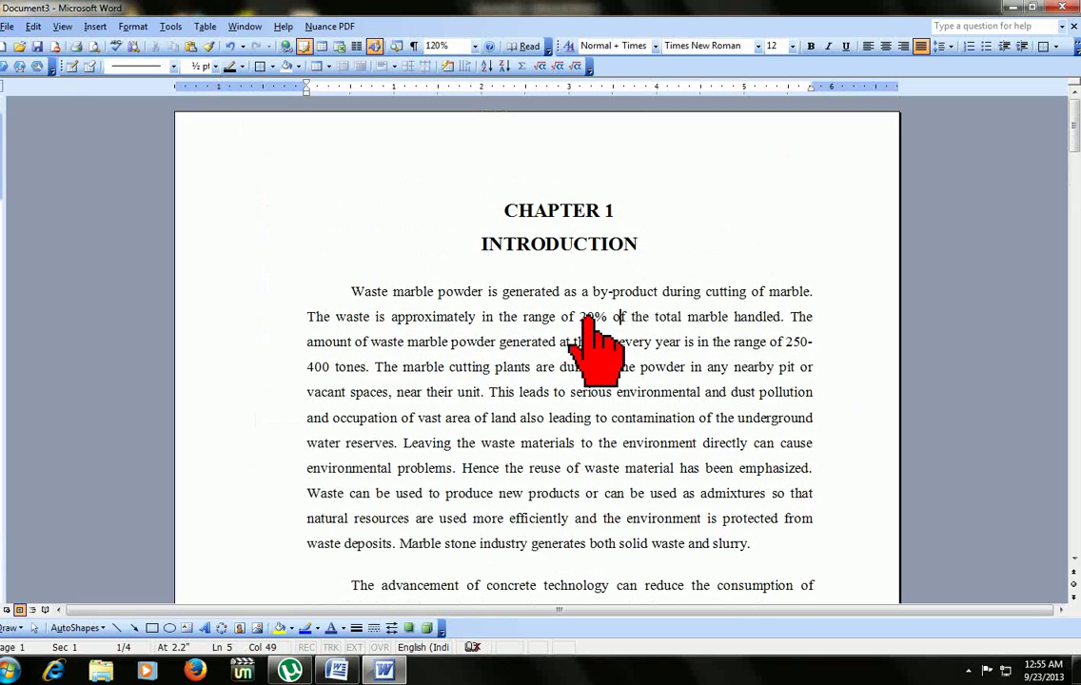
- Insert right-aligned page numbers at the bottom of the page, including the first page, and check them through the last page
key("alt+i")
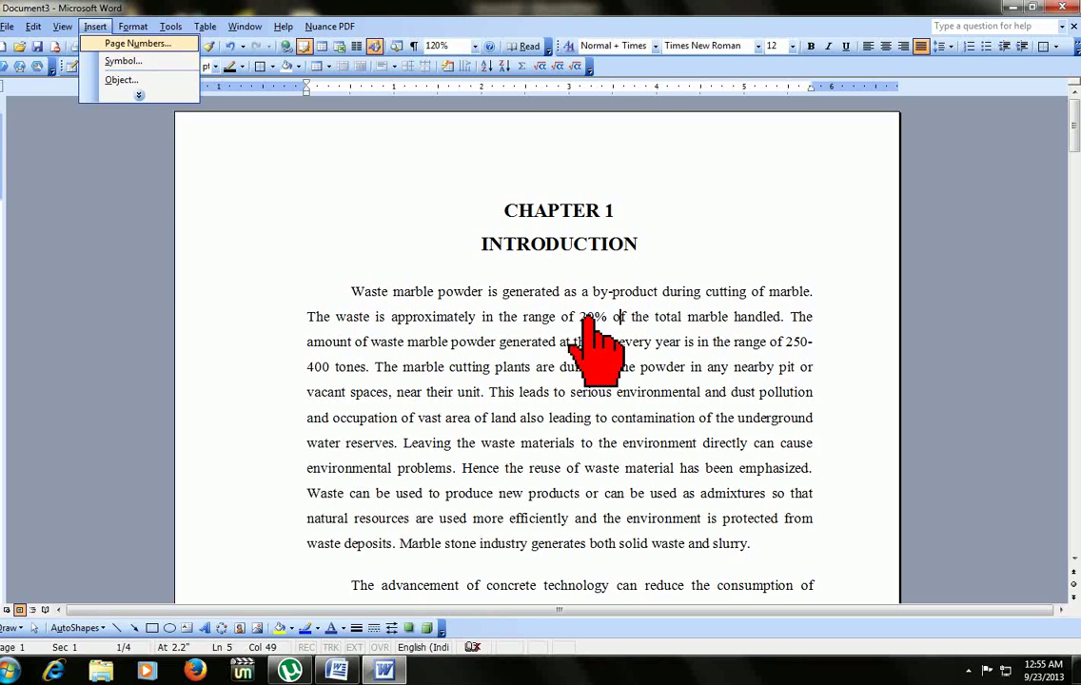
key("Return")
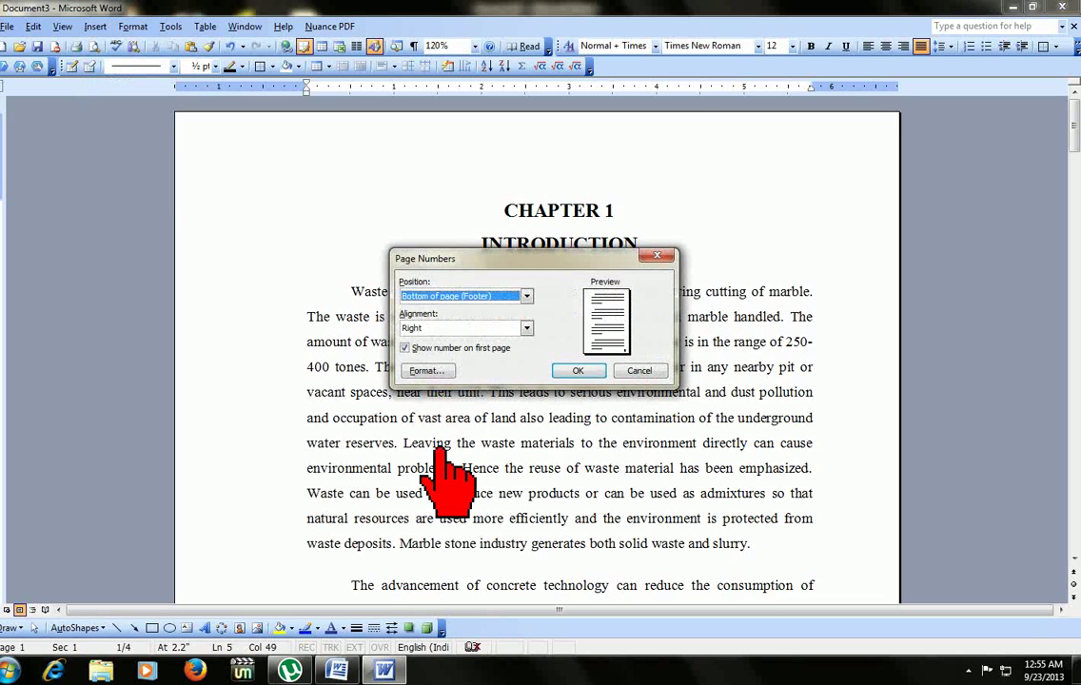
left_click(578, 370)
scroll(571, 374, "down", 7)
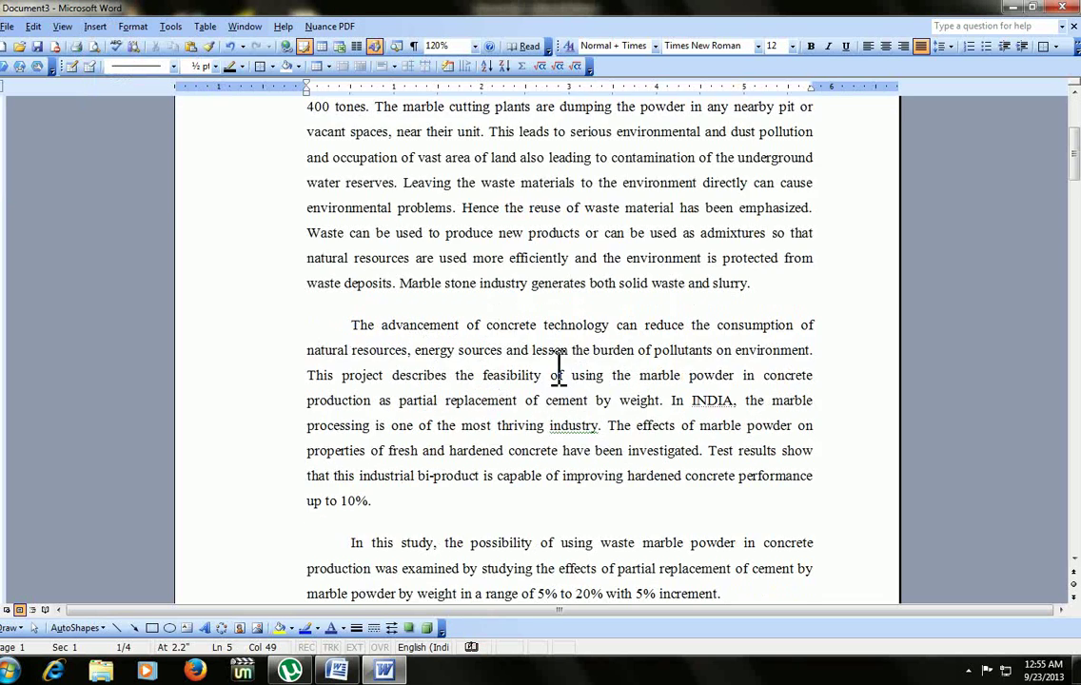
scroll(488, 361, "down", 8)
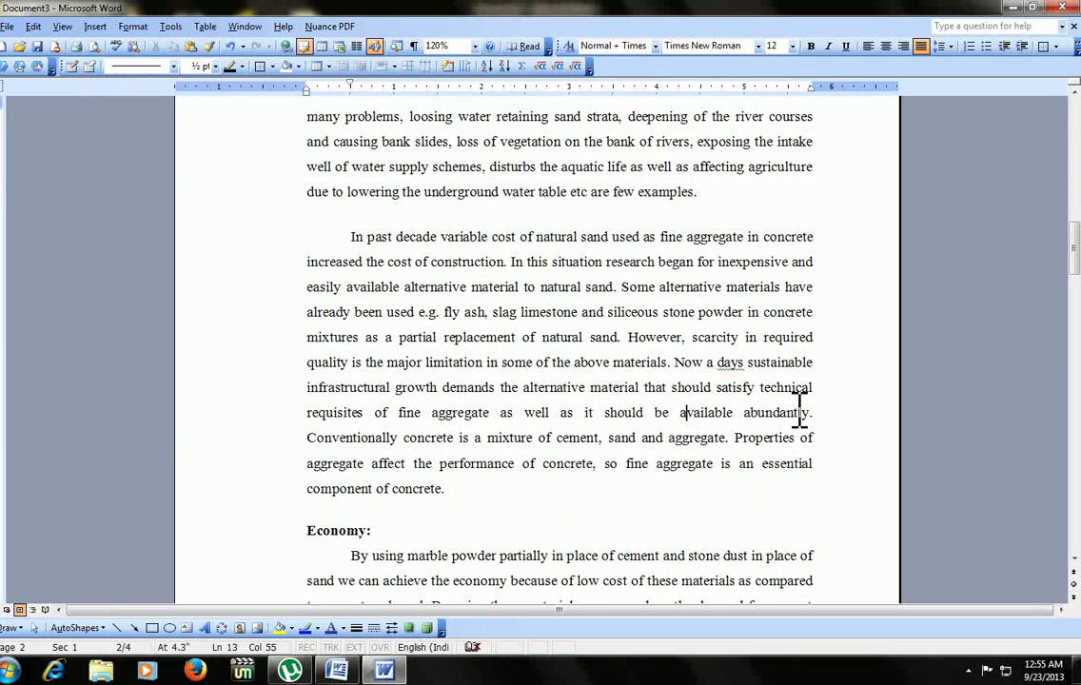
key("Page_Down")
key("Page_Down")
key("Page_Down")
key("Page_Down")
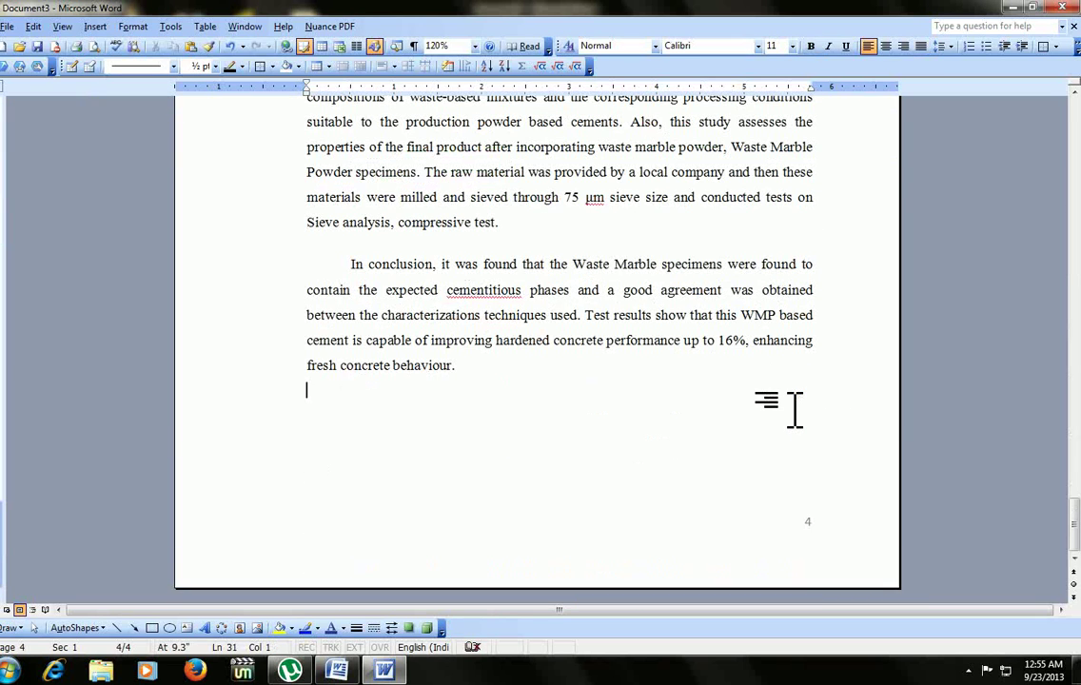